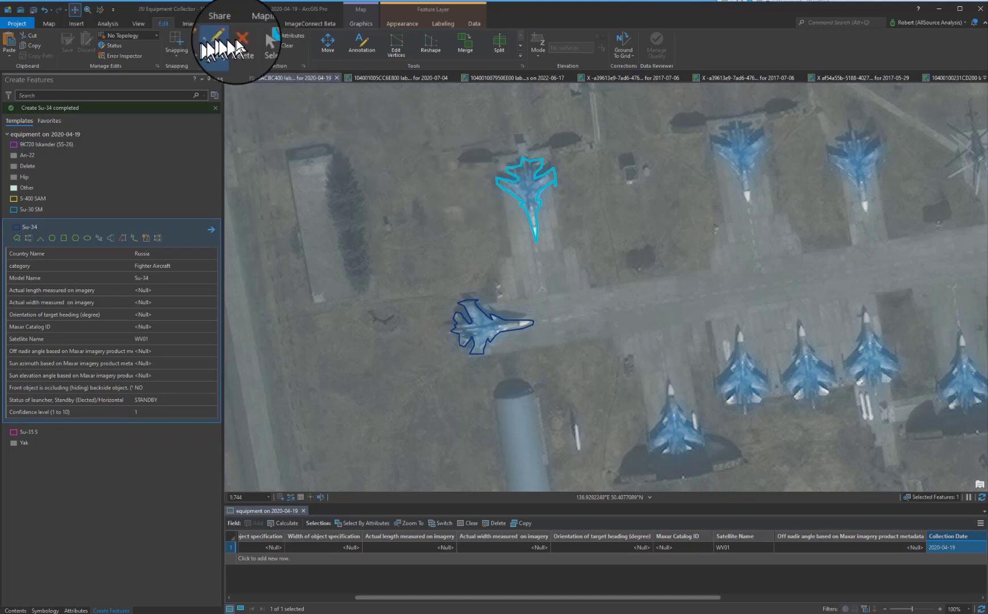
Digitize a new Su-34 polygon tracing the outline of the aircraft parked beside the lower hangar.
{"action": "left_click", "coordinate": [17, 239]}
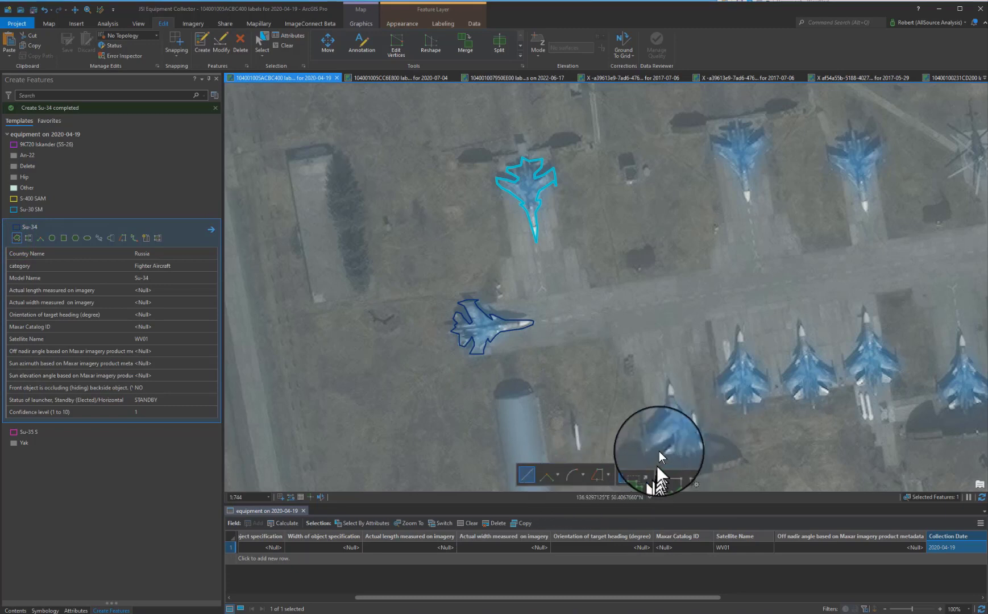
{"action": "left_click", "coordinate": [666, 382]}
{"action": "left_click", "coordinate": [668, 391]}
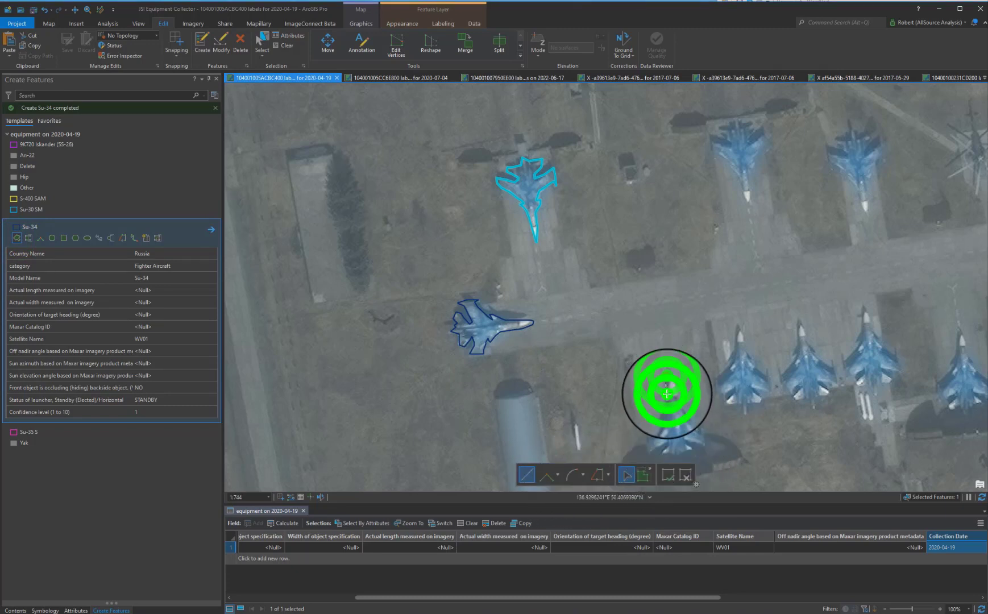
{"action": "left_click", "coordinate": [670, 405]}
{"action": "left_click", "coordinate": [672, 401]}
{"action": "left_click", "coordinate": [664, 422]}
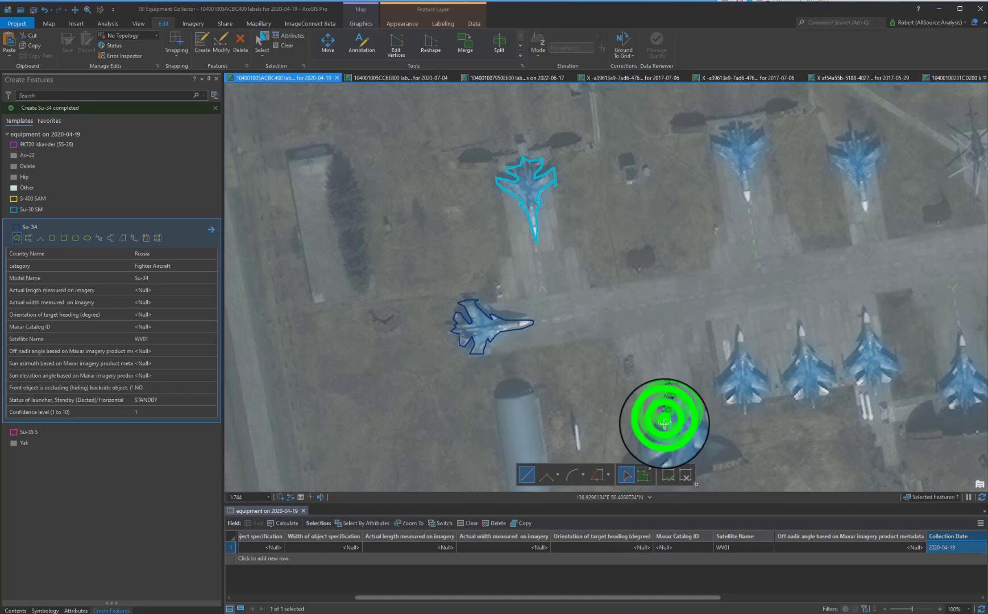
{"action": "left_click", "coordinate": [670, 420]}
{"action": "left_click", "coordinate": [661, 429]}
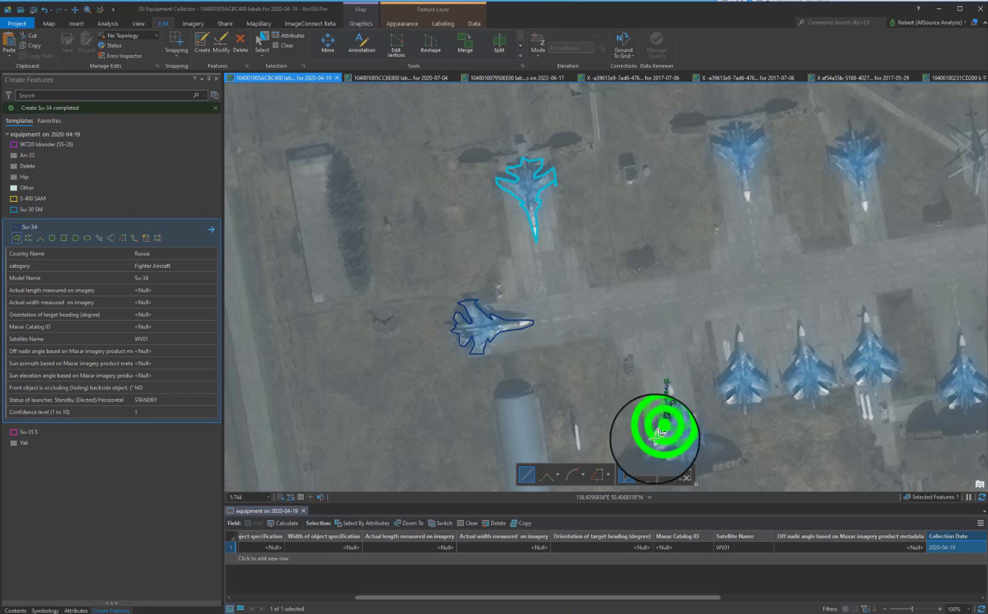
{"action": "left_click", "coordinate": [653, 439]}
{"action": "left_click", "coordinate": [651, 435]}
{"action": "left_click", "coordinate": [649, 440]}
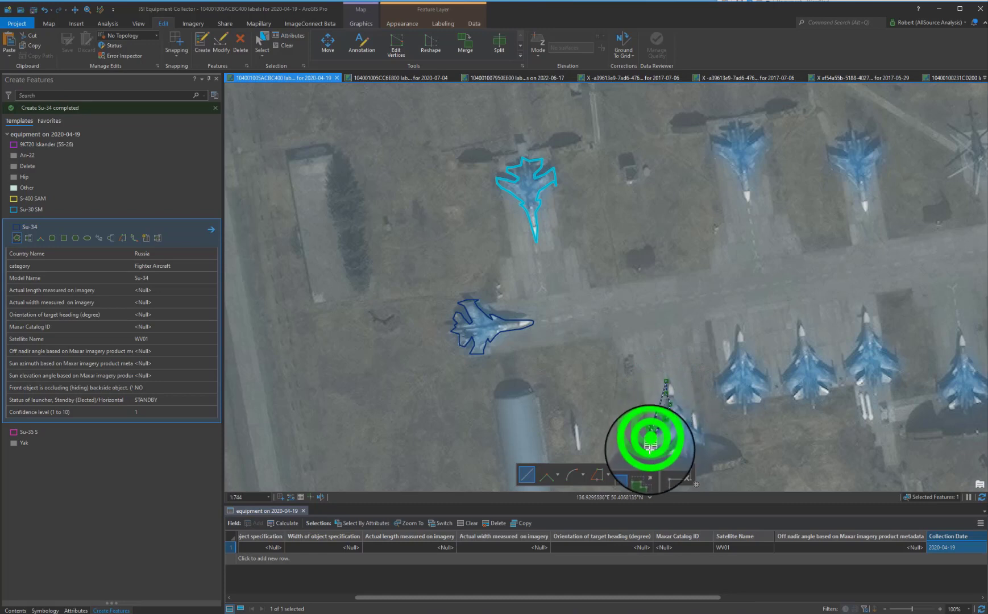
{"action": "left_click", "coordinate": [650, 453]}
{"action": "left_click", "coordinate": [652, 455]}
{"action": "left_click", "coordinate": [654, 448]}
{"action": "left_click", "coordinate": [655, 449]}
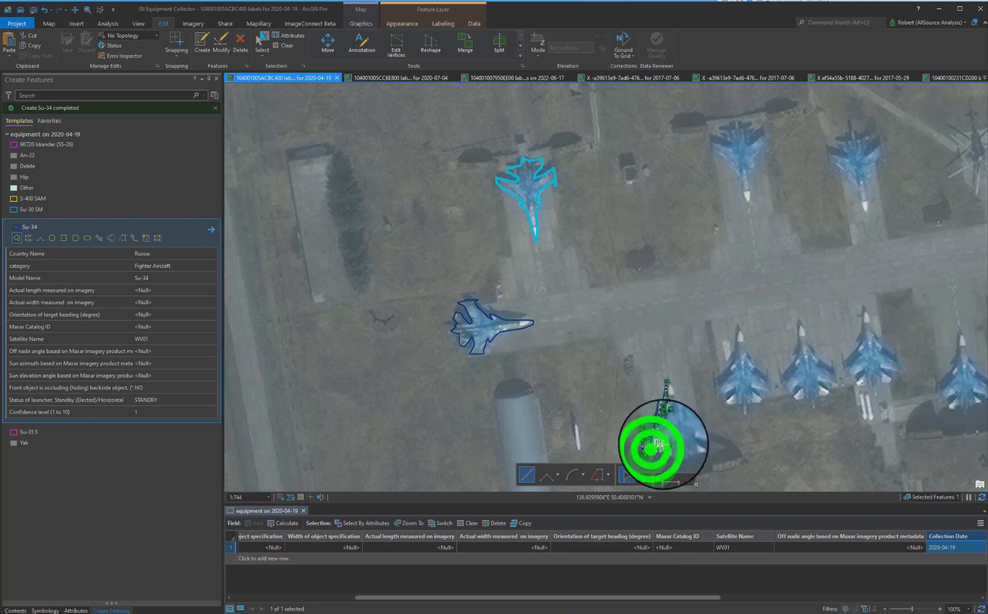
{"action": "left_click", "coordinate": [662, 446]}
{"action": "left_click", "coordinate": [666, 446]}
{"action": "left_click", "coordinate": [667, 448]}
{"action": "left_click", "coordinate": [662, 449]}
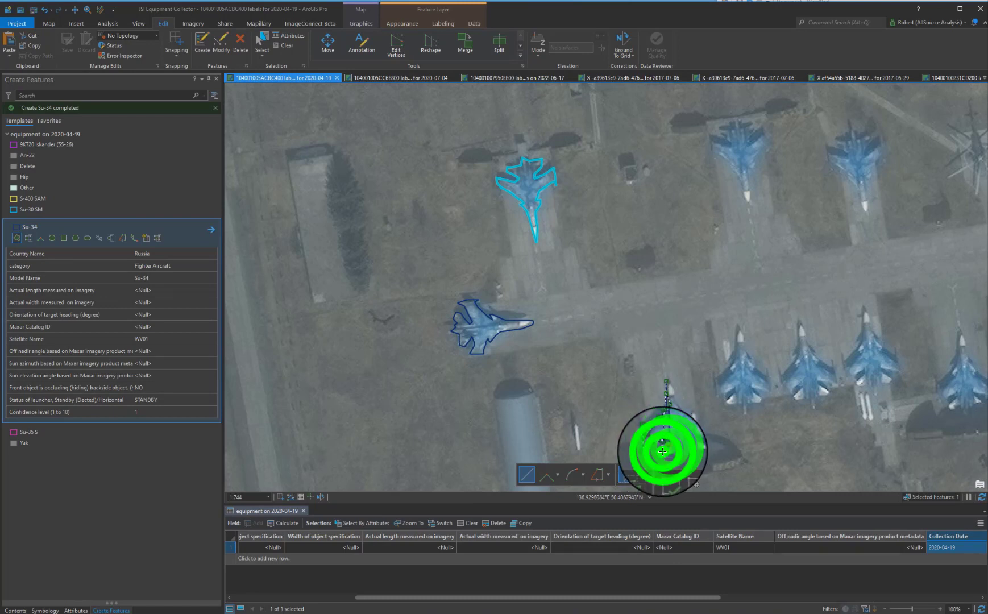
{"action": "left_click", "coordinate": [660, 451]}
{"action": "left_click", "coordinate": [668, 453]}
{"action": "left_click", "coordinate": [675, 452]}
{"action": "left_click", "coordinate": [683, 452]}
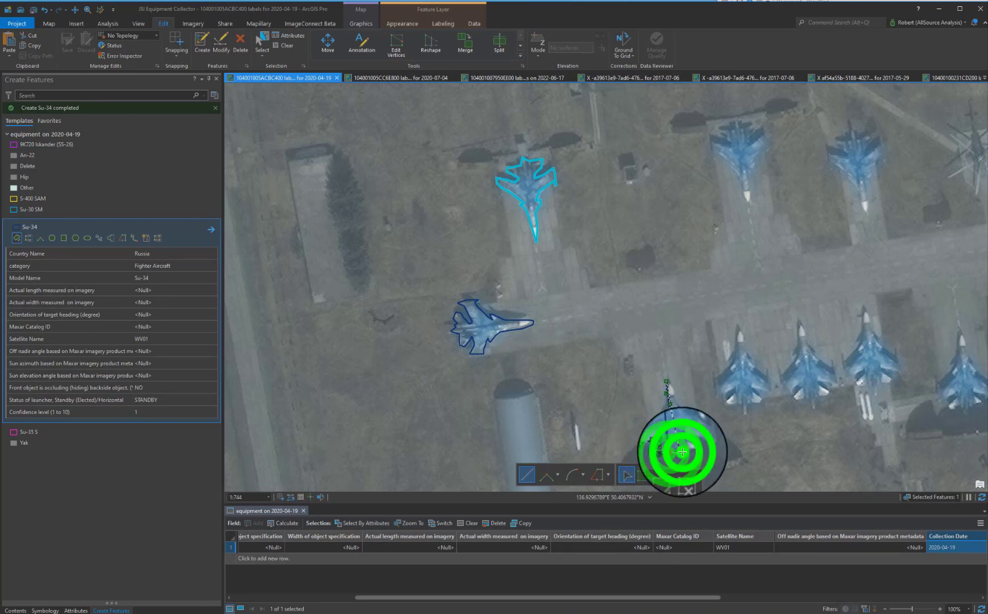
{"action": "left_click", "coordinate": [695, 449]}
{"action": "left_click", "coordinate": [685, 450]}
{"action": "left_click", "coordinate": [681, 440]}
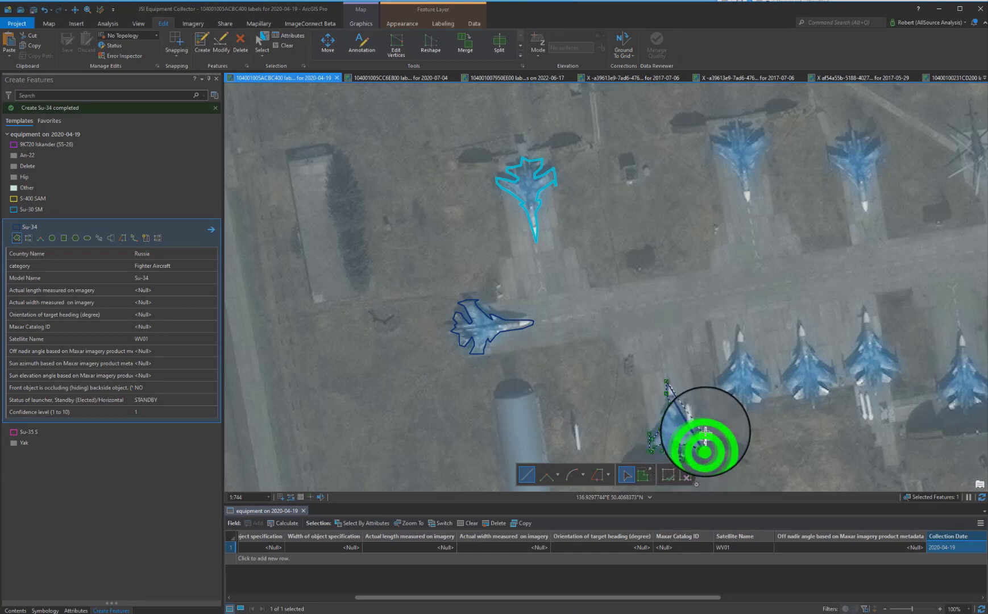
{"action": "left_click", "coordinate": [703, 422]}
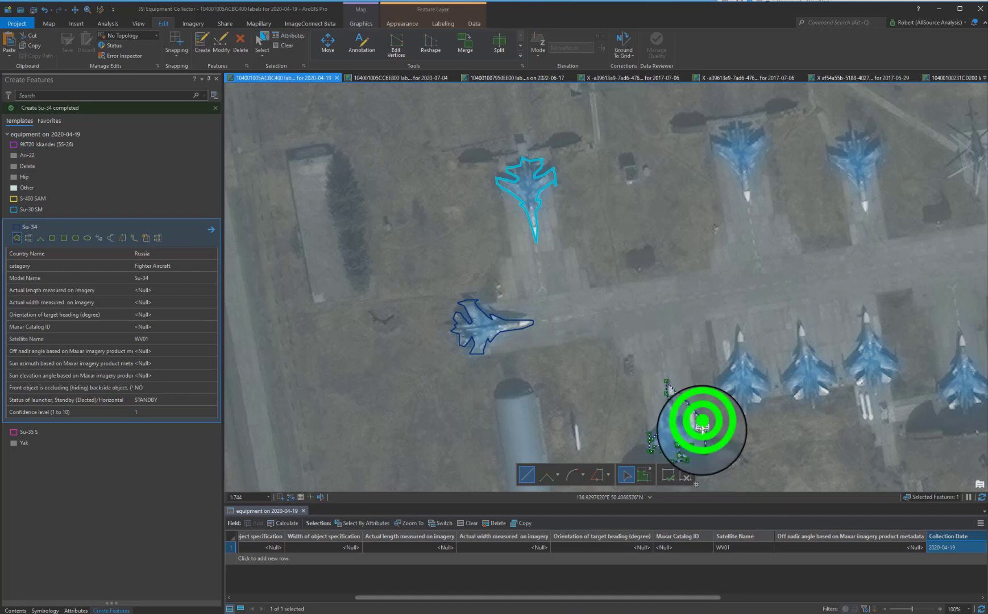
{"action": "left_click", "coordinate": [699, 432]}
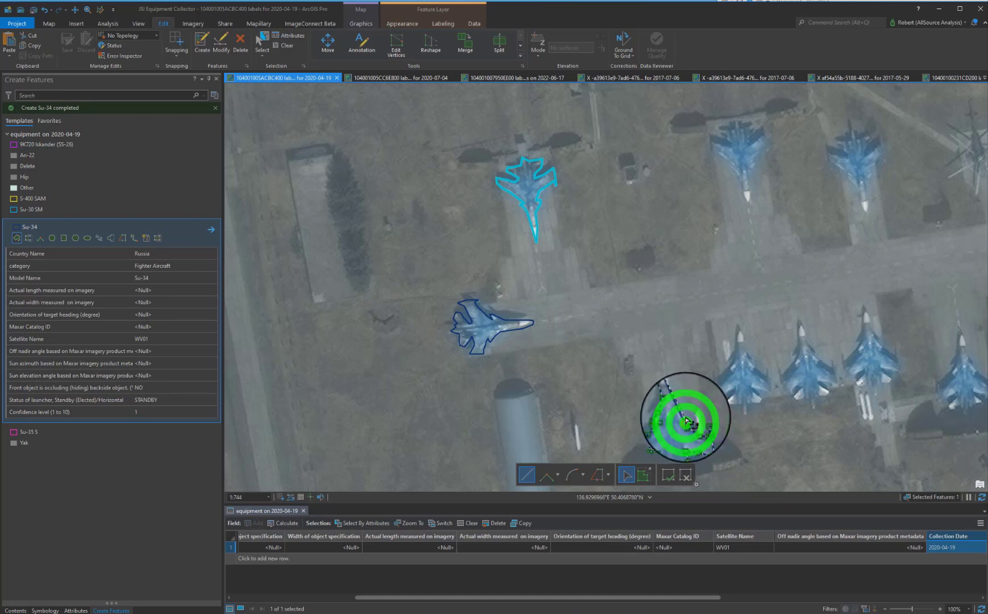
{"action": "left_click", "coordinate": [675, 396]}
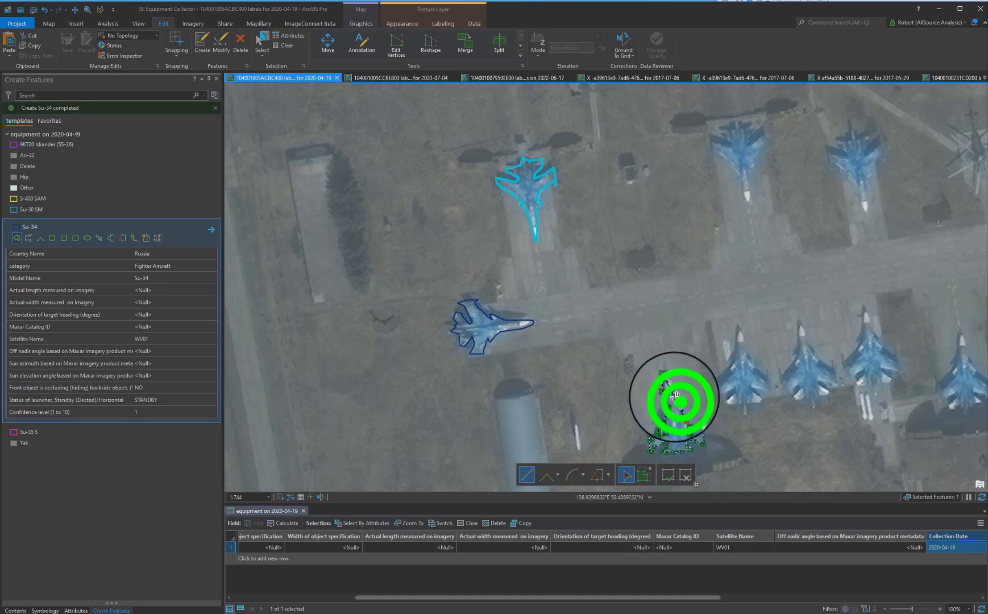
{"action": "left_click", "coordinate": [670, 384]}
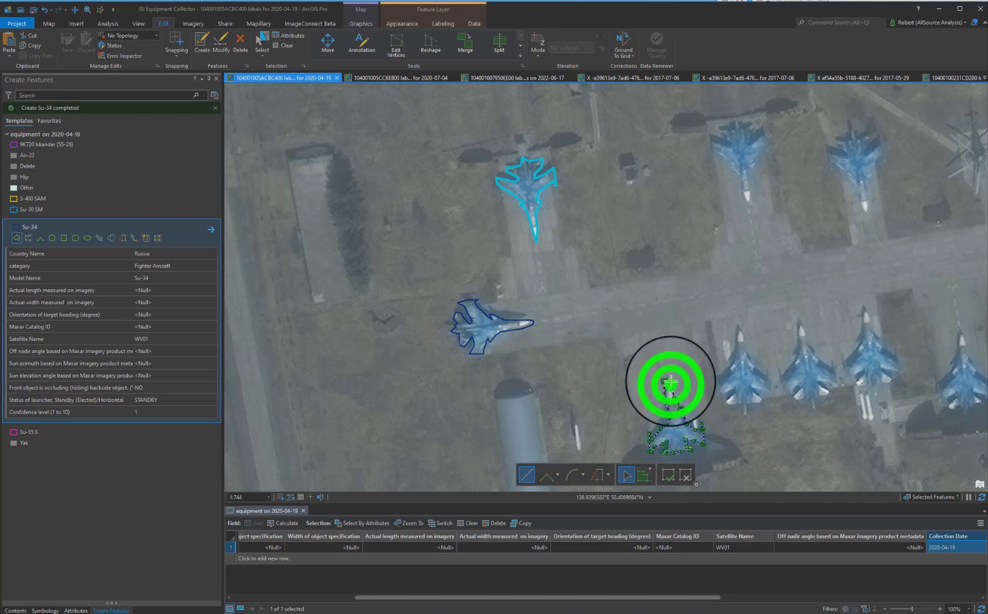
{"action": "double_click", "coordinate": [668, 378]}
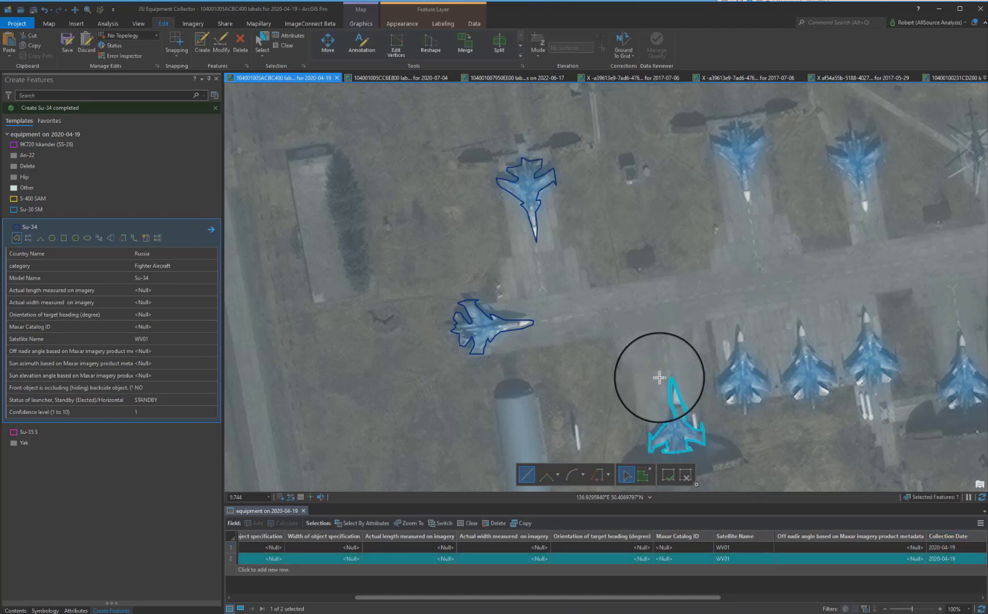
Open the new feature's attributes and start editing its sun azimuth and sun elevation fields.
{"action": "left_click", "coordinate": [78, 611]}
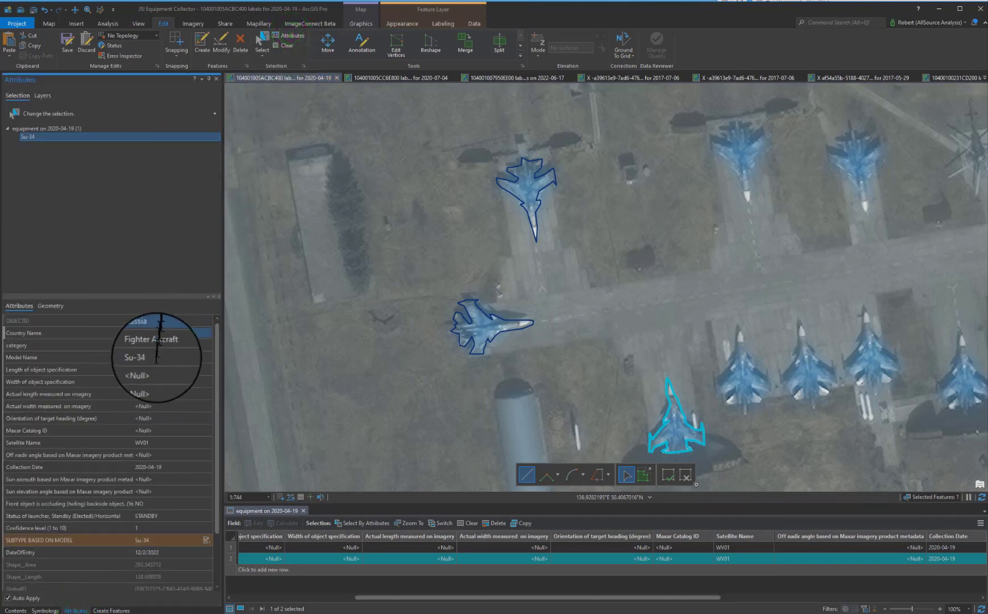
{"action": "left_click", "coordinate": [158, 479]}
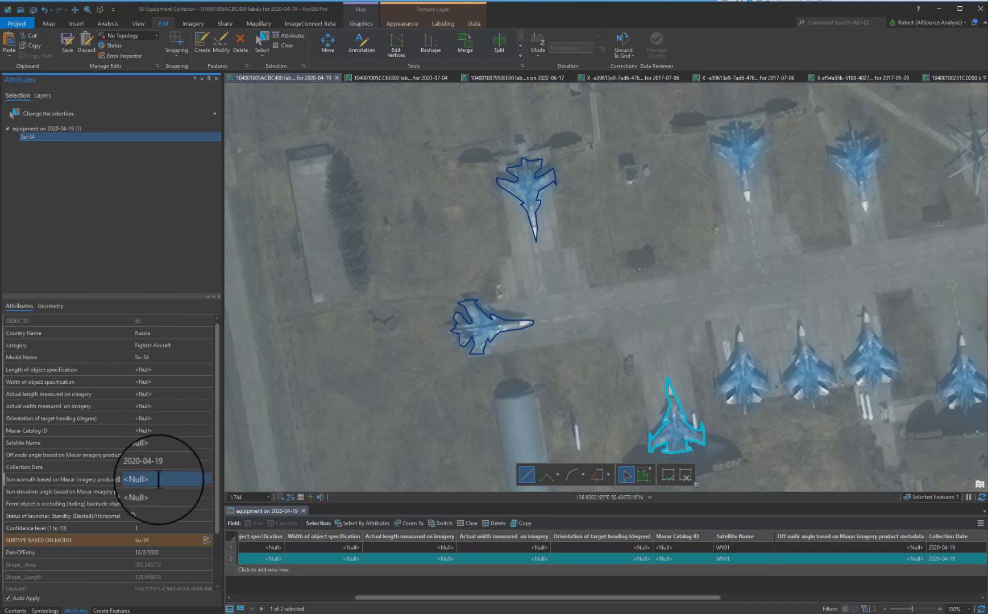
{"action": "left_click", "coordinate": [158, 479]}
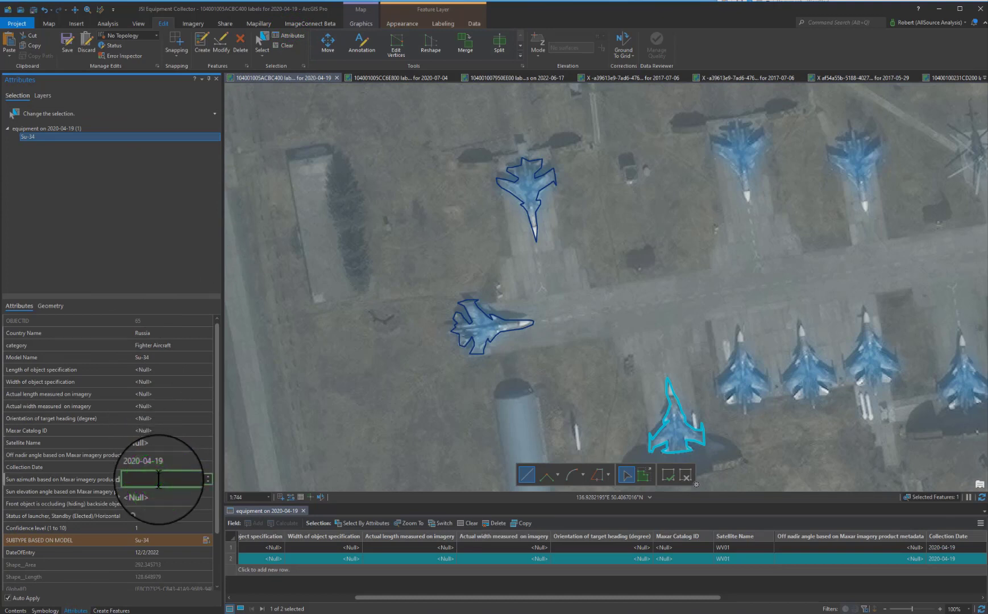
{"action": "left_click", "coordinate": [157, 492]}
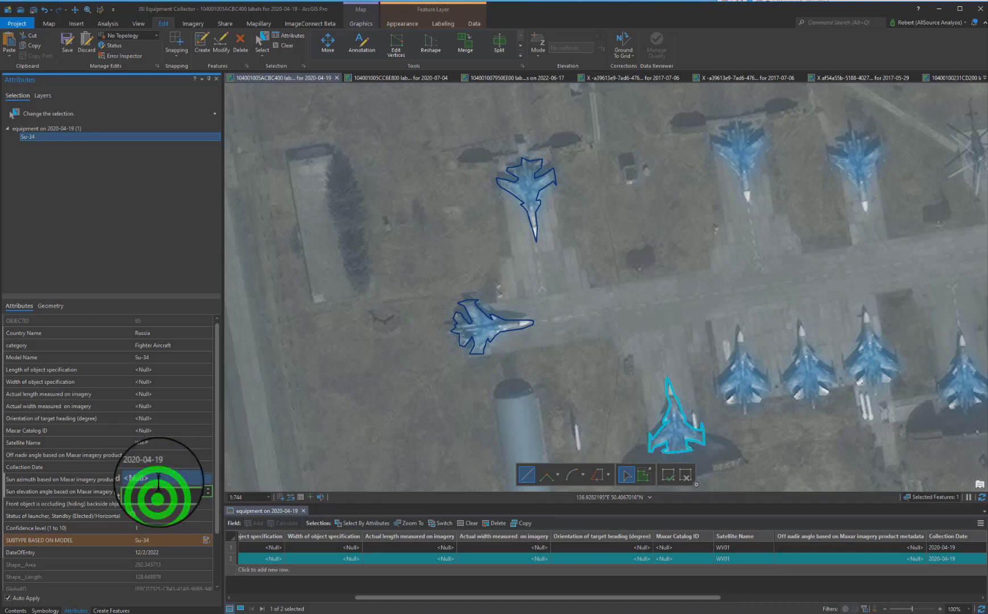
Open the Metadata page of the 2020-04-19 - WV03_VNIR - Strip imagery layer's properties and scroll through its description.
{"action": "left_click", "coordinate": [15, 609]}
{"action": "left_click", "coordinate": [71, 244]}
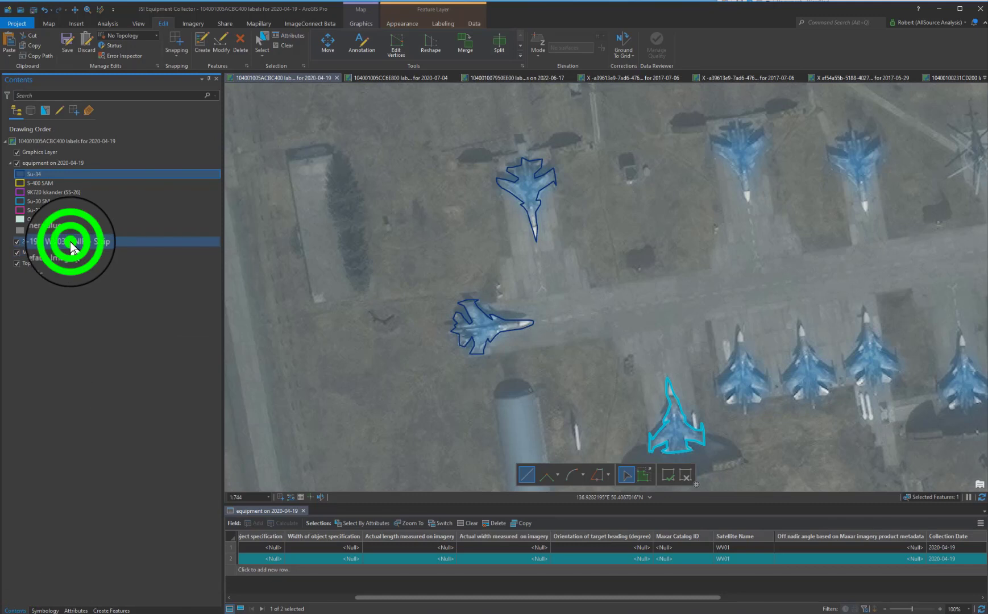
{"action": "double_click", "coordinate": [71, 243]}
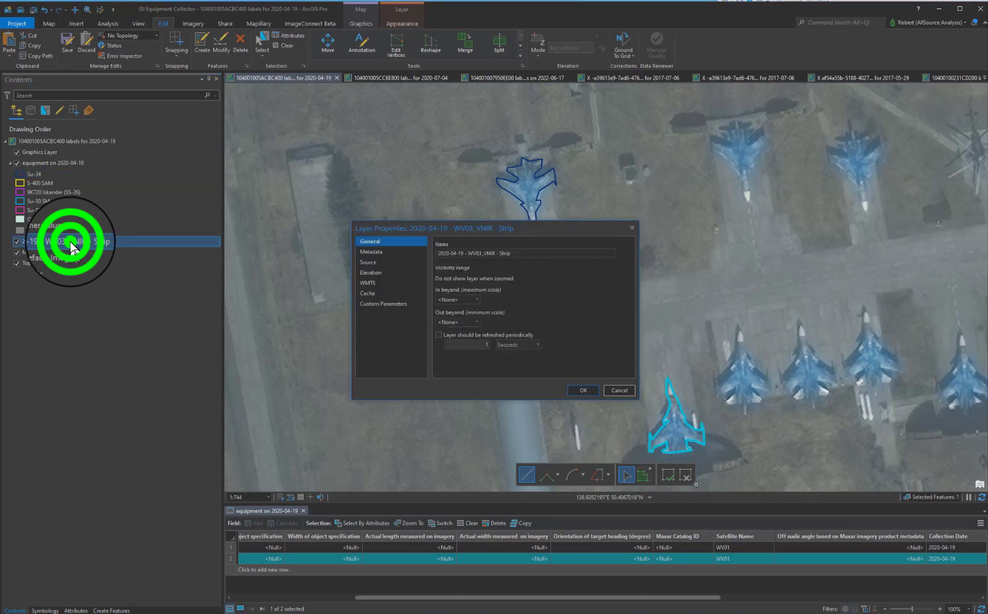
{"action": "left_click", "coordinate": [393, 255]}
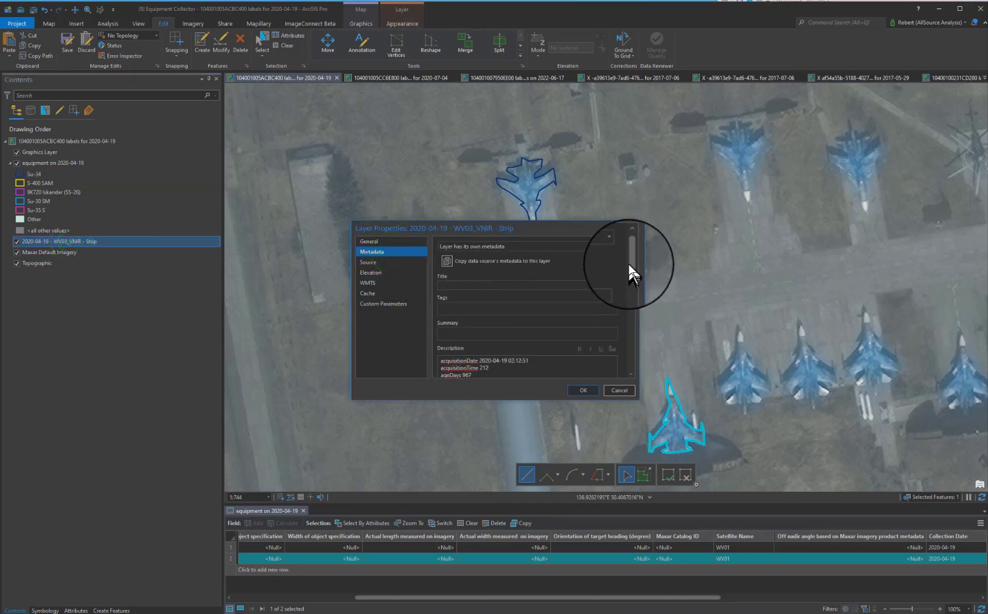
{"action": "left_click_drag", "start_coordinate": [630, 260], "coordinate": [634, 293]}
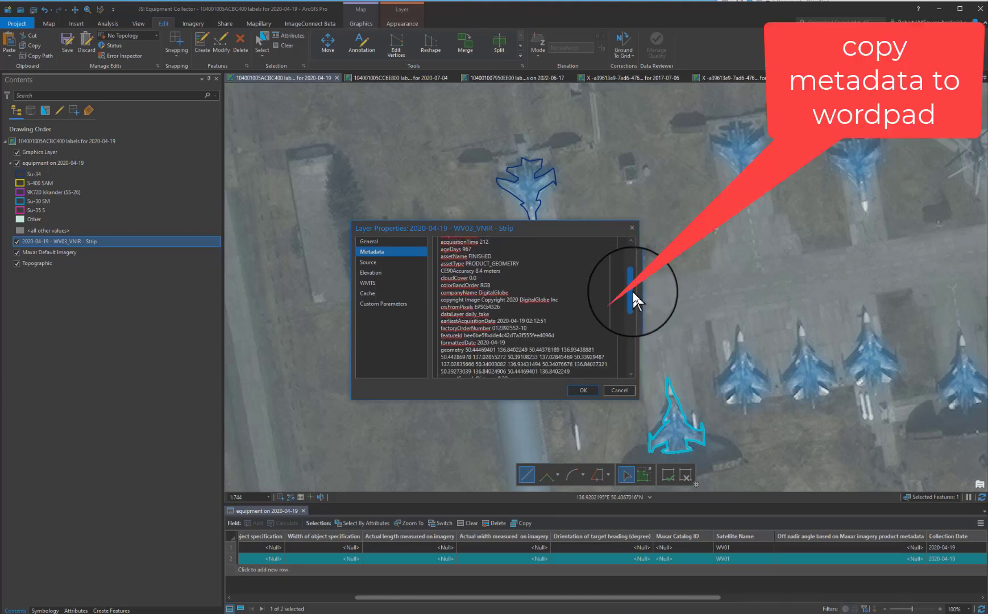
{"action": "left_click_drag", "start_coordinate": [633, 292], "coordinate": [633, 288]}
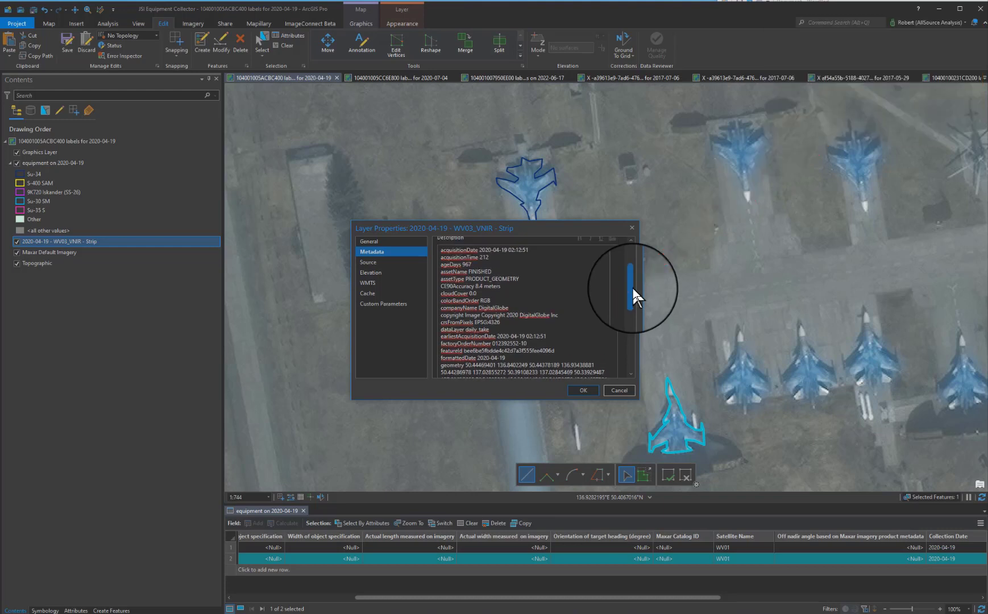
{"action": "left_click_drag", "start_coordinate": [532, 253], "coordinate": [482, 250]}
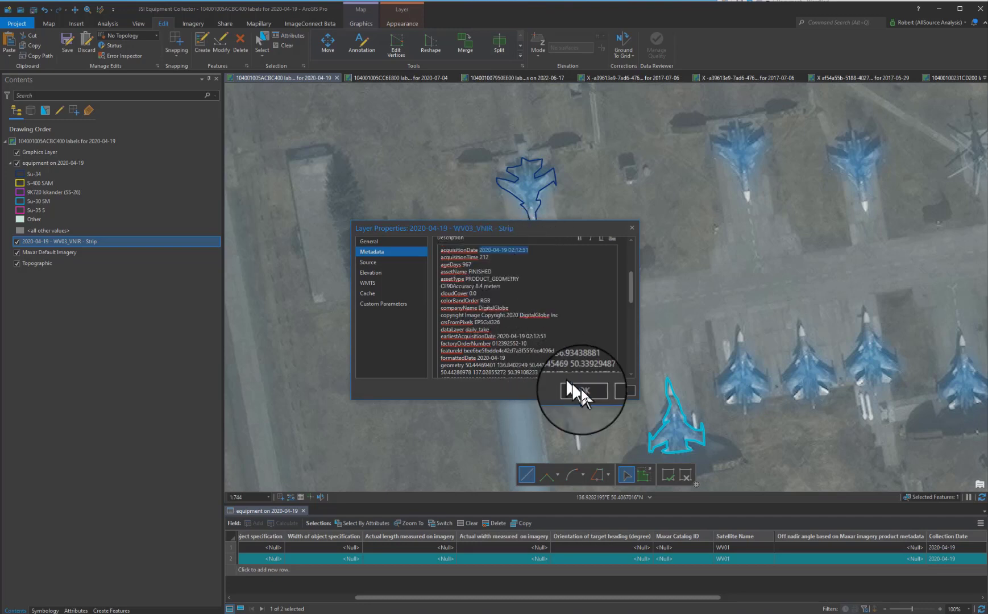
Select all the metadata description text, paste it into a WordPad document, and cancel the layer properties.
{"action": "left_click", "coordinate": [571, 359]}
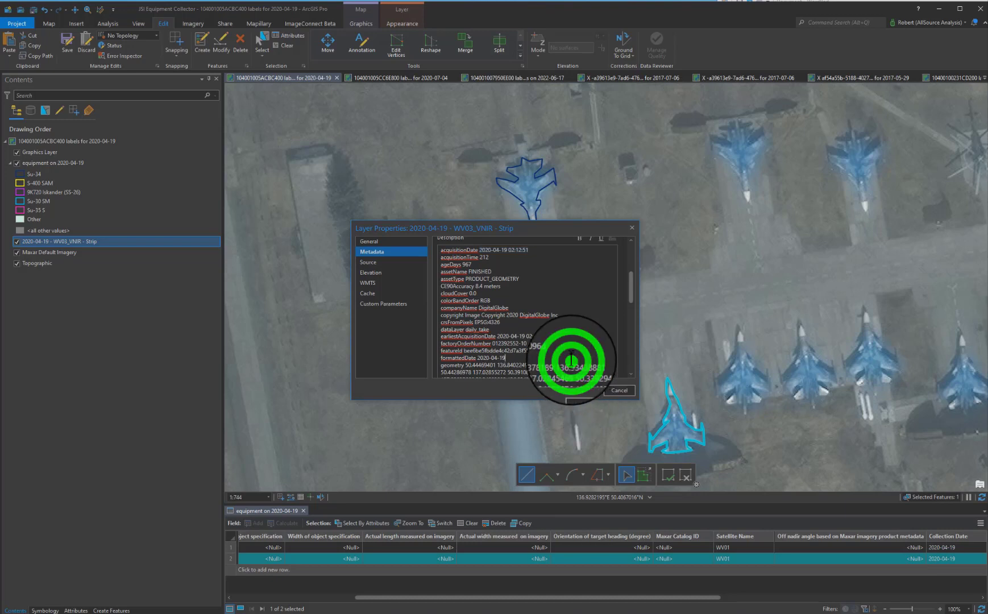
{"action": "key", "text": "ctrl+a"}
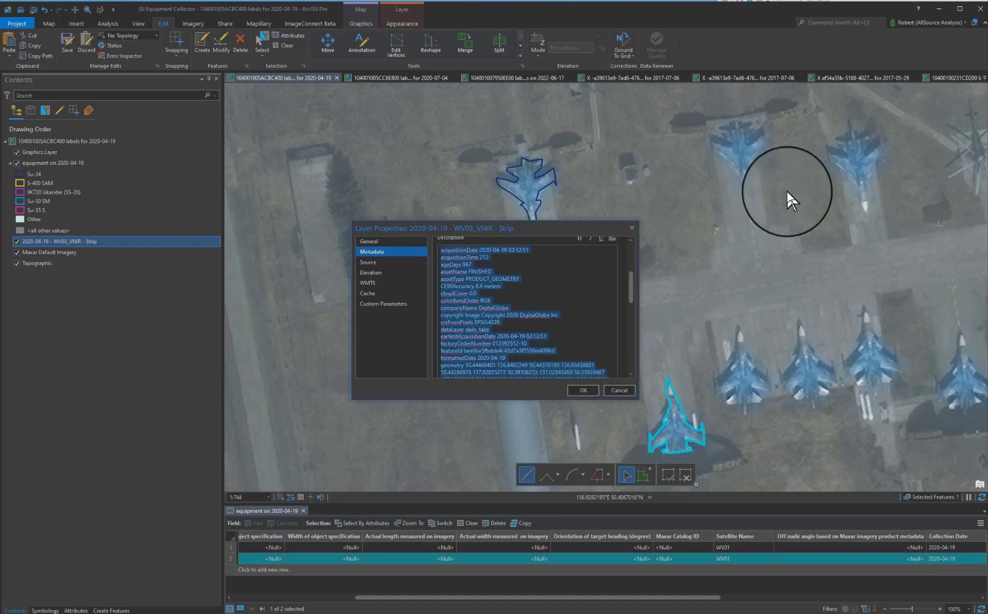
{"action": "left_click", "coordinate": [912, 226]}
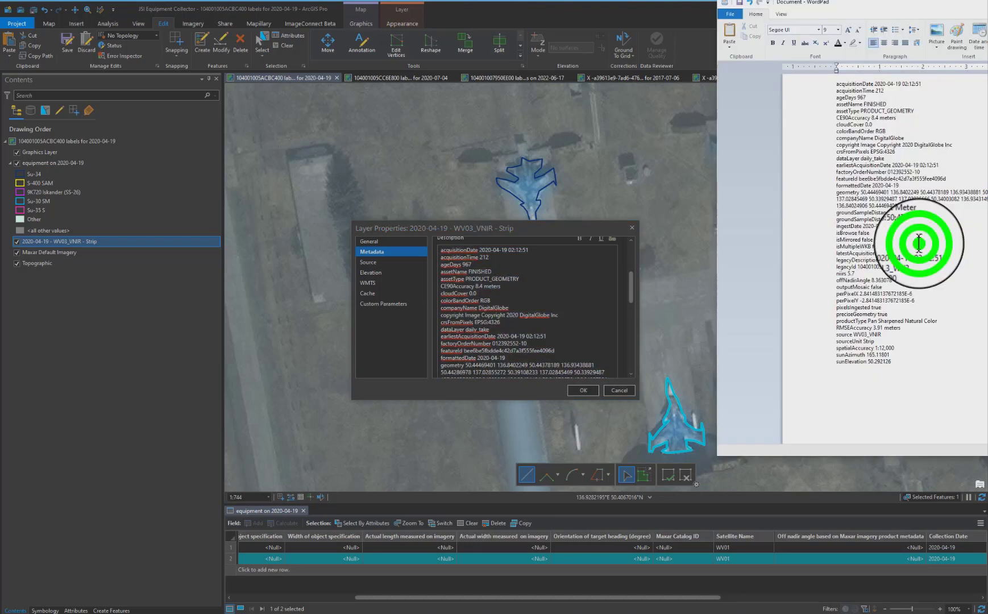
{"action": "left_click", "coordinate": [625, 391]}
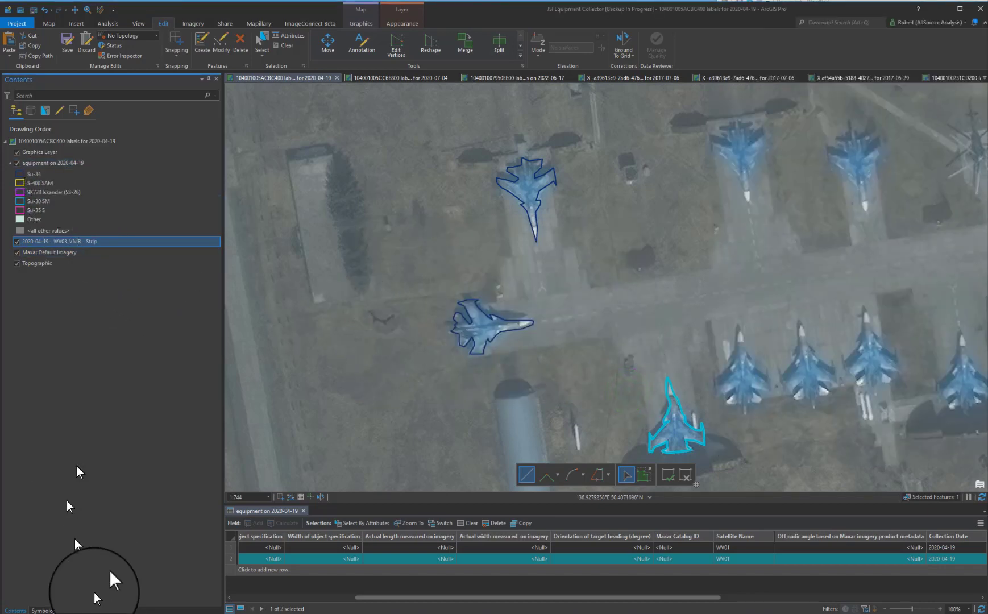
Set the feature's Maxar Catalog ID to the legacyId value 104001005ACBC400 copied from the WordPad metadata.
{"action": "left_click", "coordinate": [82, 604]}
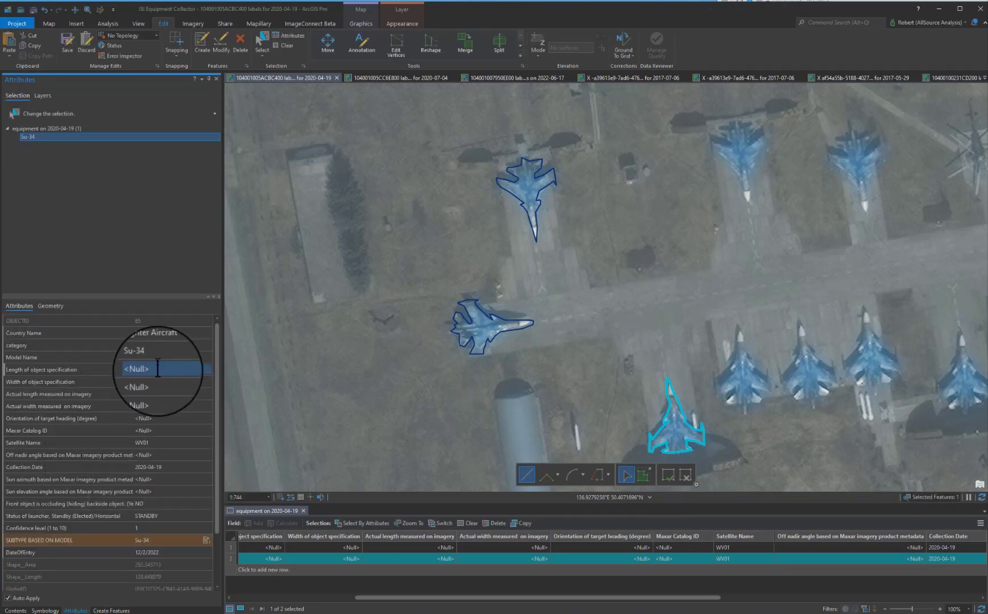
{"action": "left_click", "coordinate": [153, 431]}
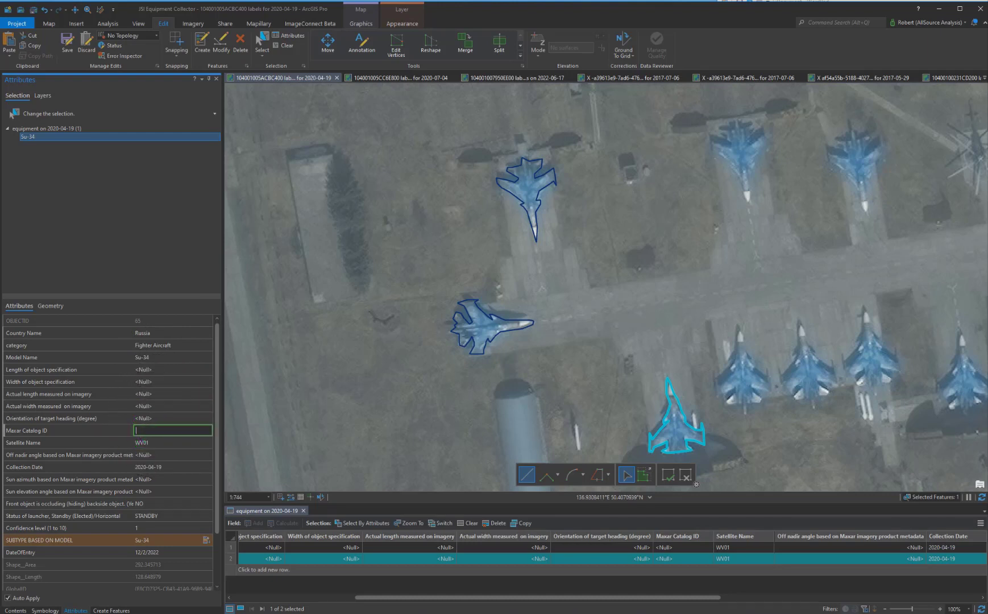
{"action": "key", "text": "alt+Tab"}
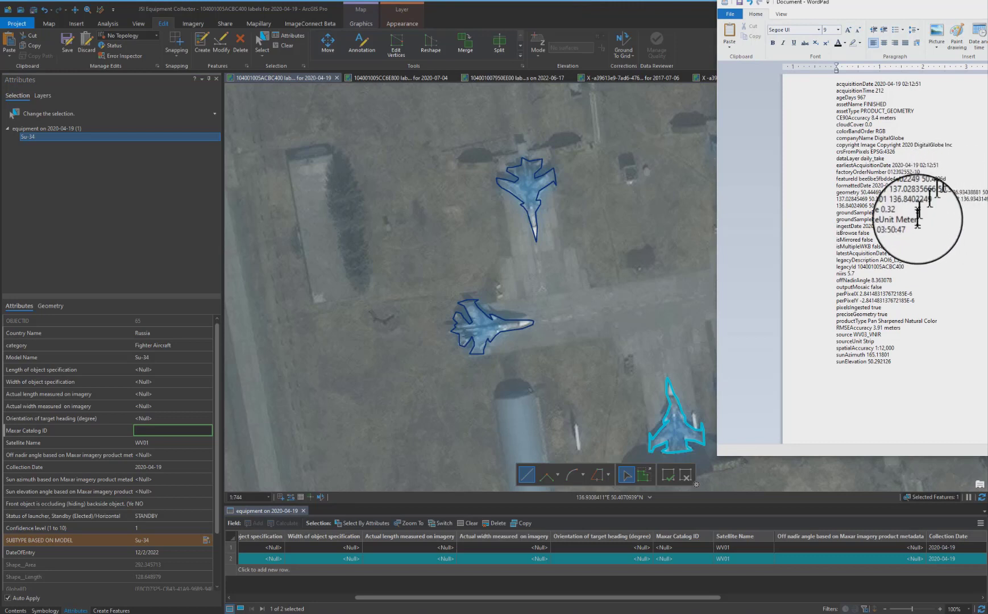
{"action": "double_click", "coordinate": [903, 267]}
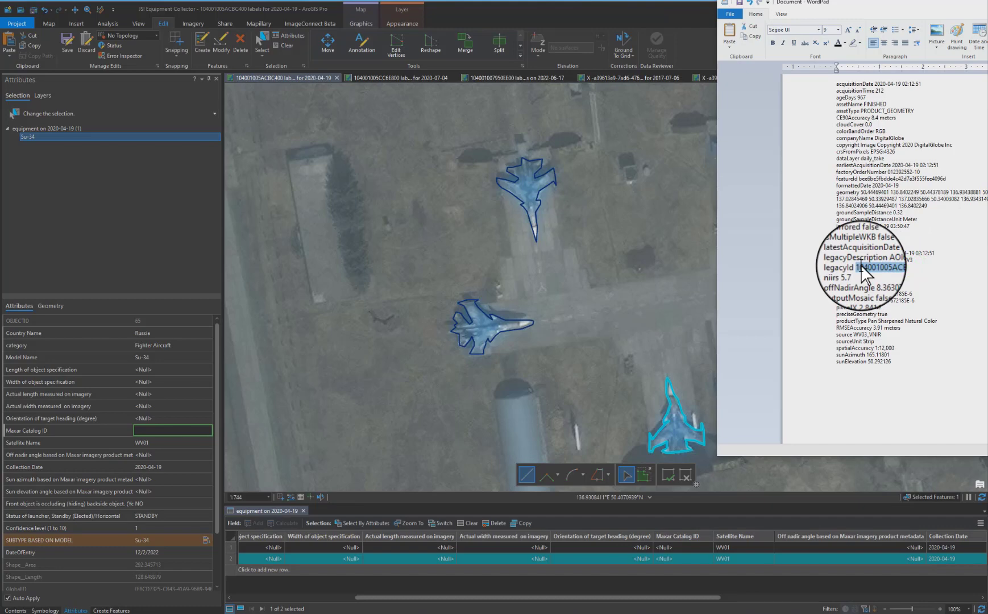
{"action": "left_click", "coordinate": [188, 427]}
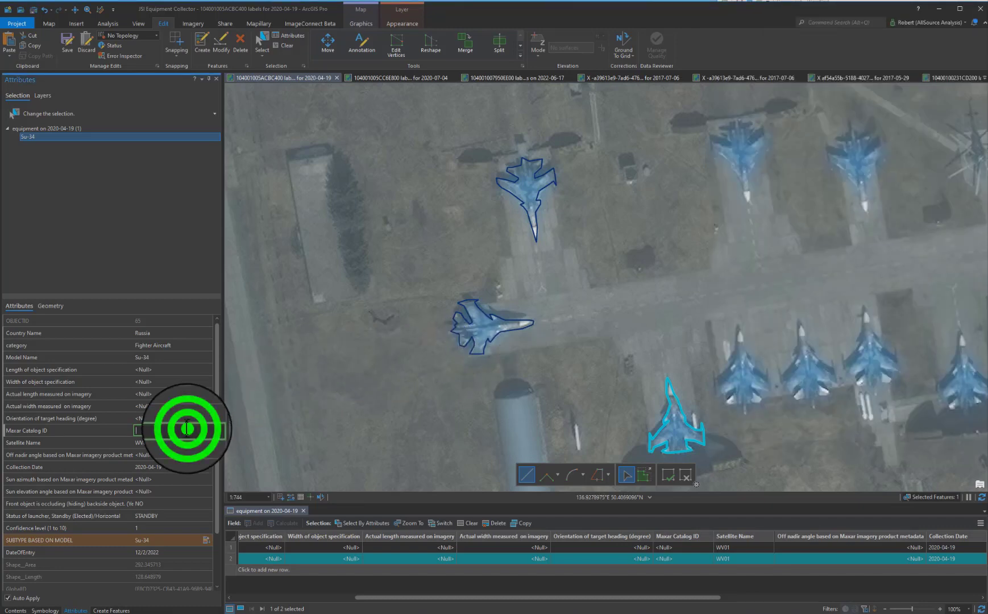
{"action": "key", "text": "Return"}
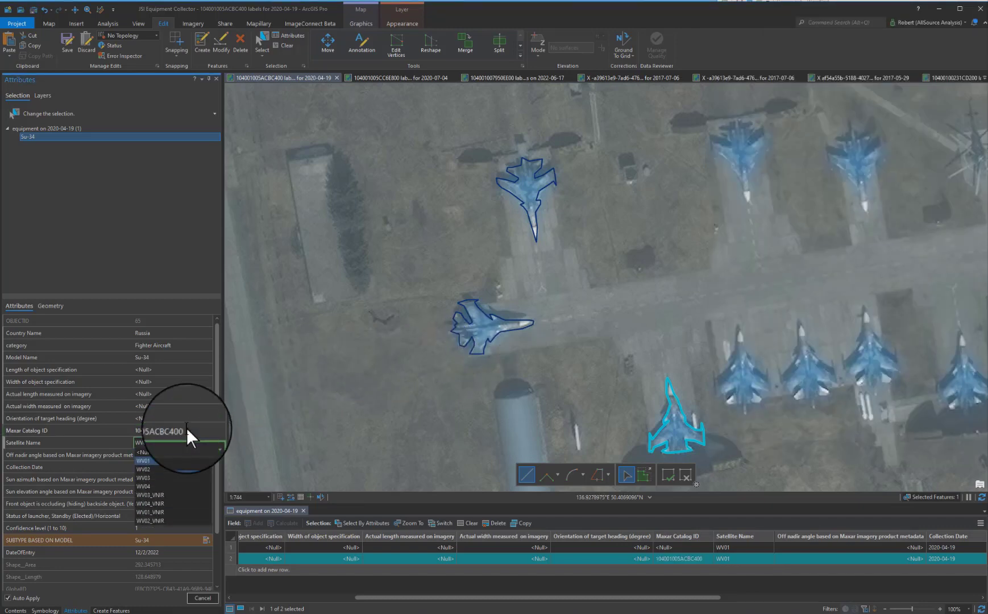
Set the feature's Satellite Name to WV03_VNIR, matching the source value in the WordPad metadata.
{"action": "left_click", "coordinate": [187, 428]}
{"action": "left_click", "coordinate": [987, 304]}
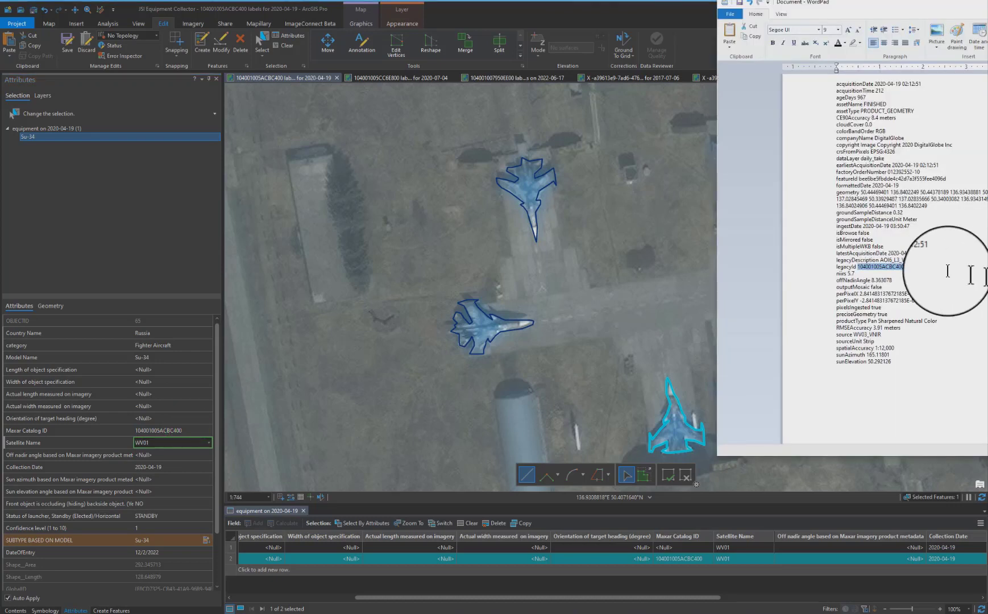
{"action": "left_click", "coordinate": [210, 441]}
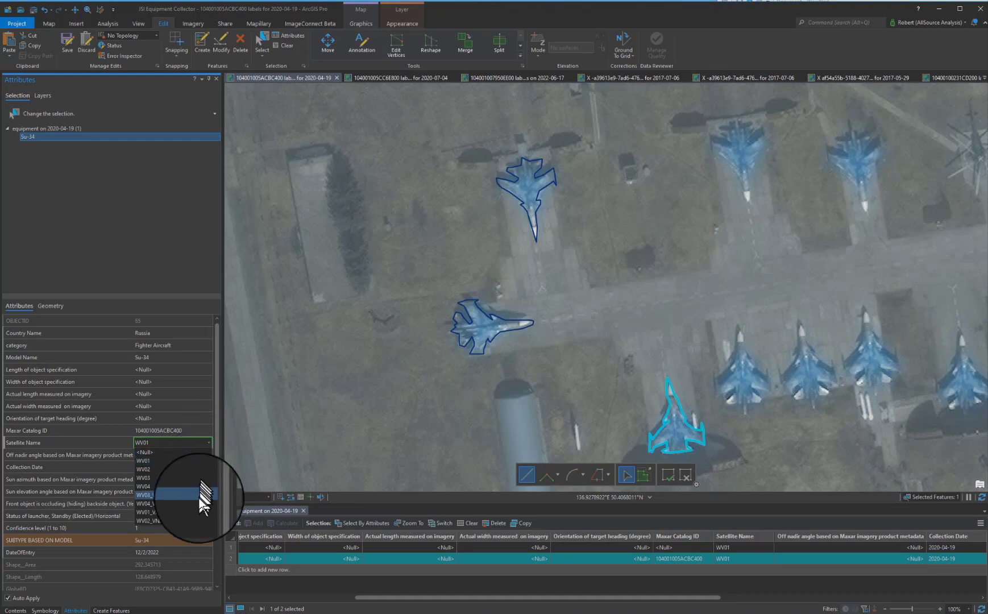
{"action": "left_click", "coordinate": [199, 495]}
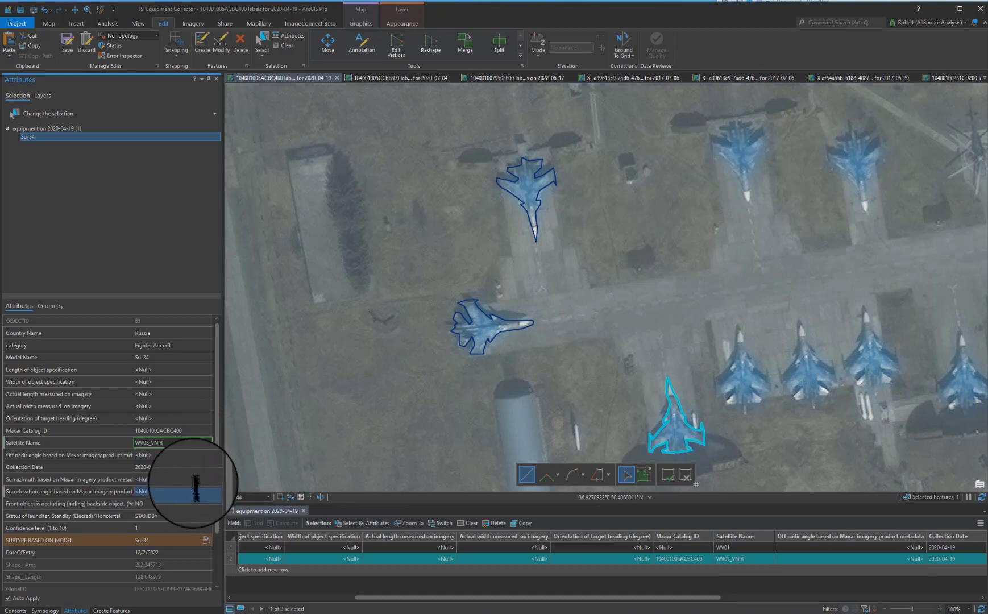
{"action": "left_click", "coordinate": [192, 466]}
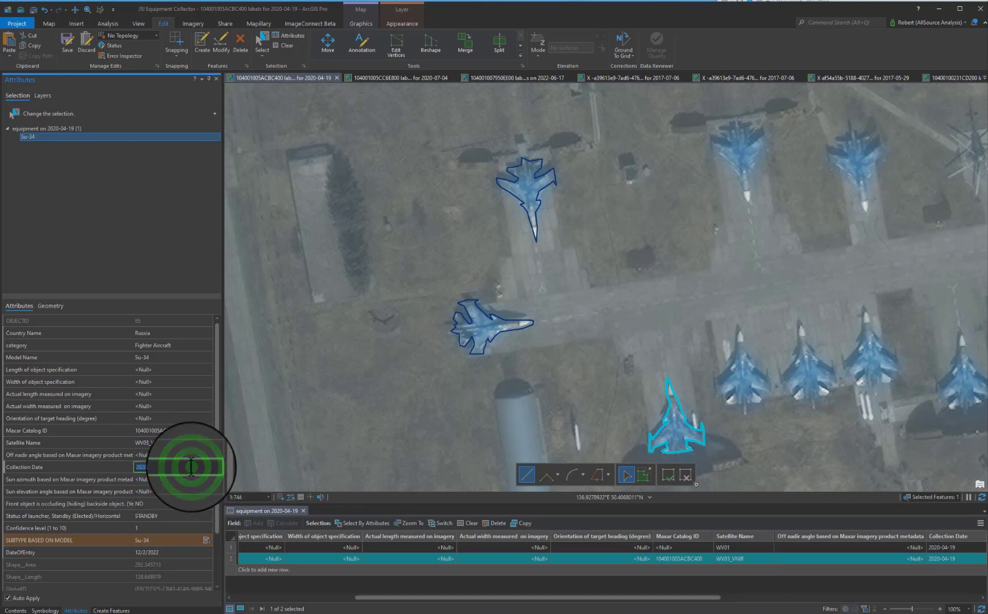
{"action": "left_click_drag", "start_coordinate": [192, 466], "coordinate": [79, 469]}
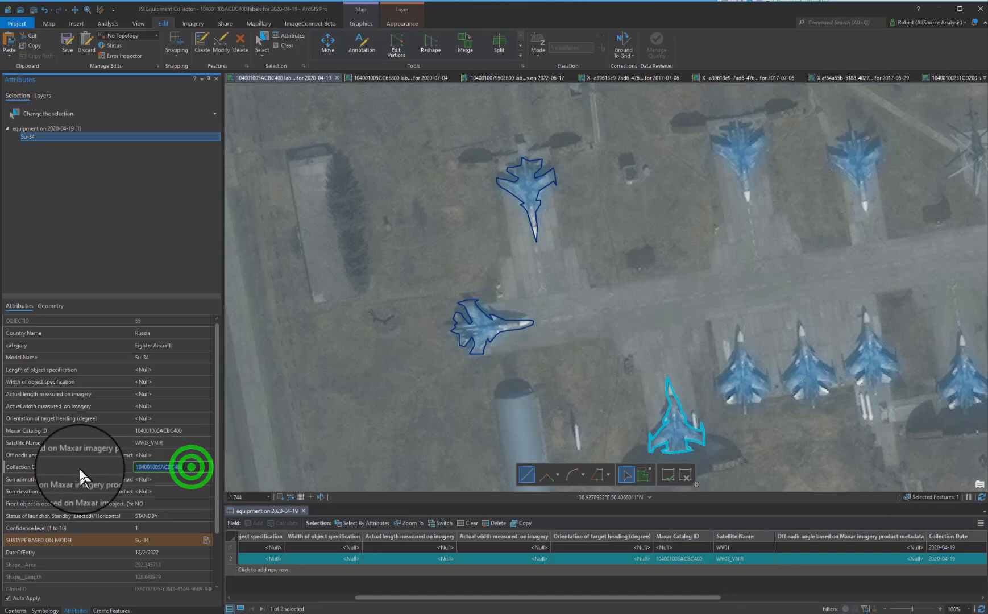
{"action": "key", "text": "BackSpace"}
{"action": "left_click", "coordinate": [987, 321]}
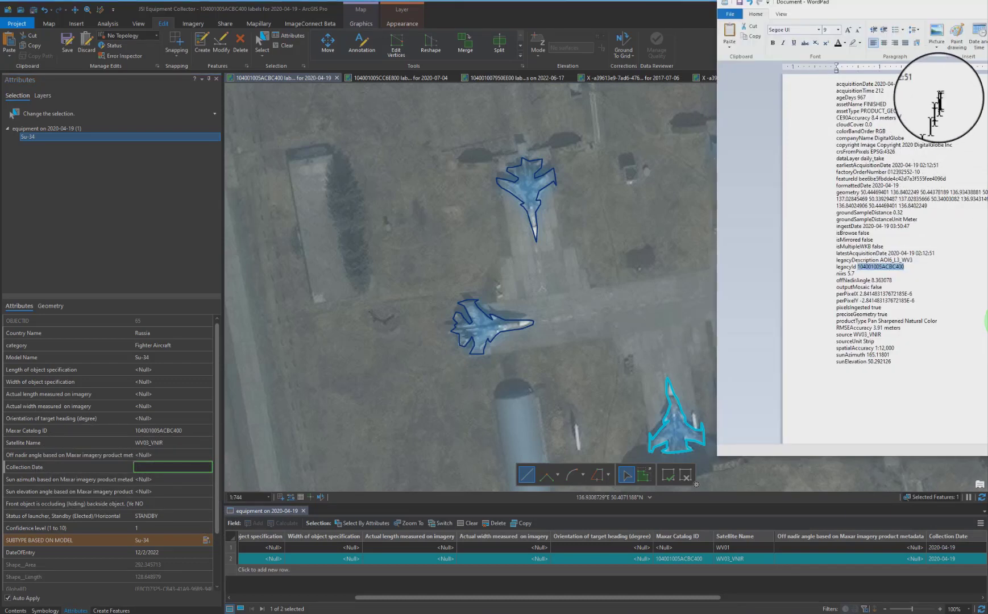
{"action": "left_click_drag", "start_coordinate": [922, 83], "coordinate": [874, 83]}
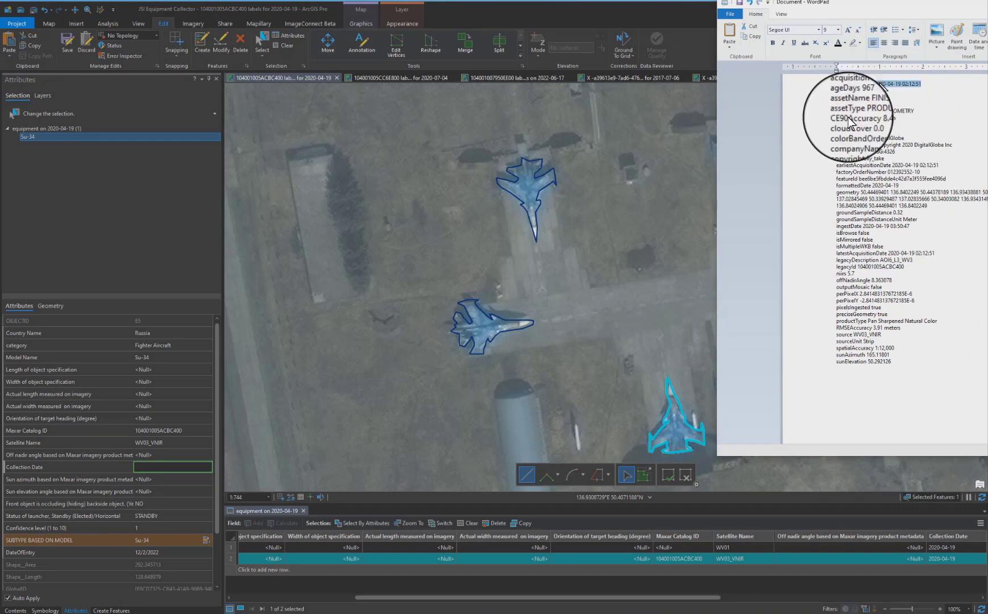
{"action": "left_click", "coordinate": [164, 468]}
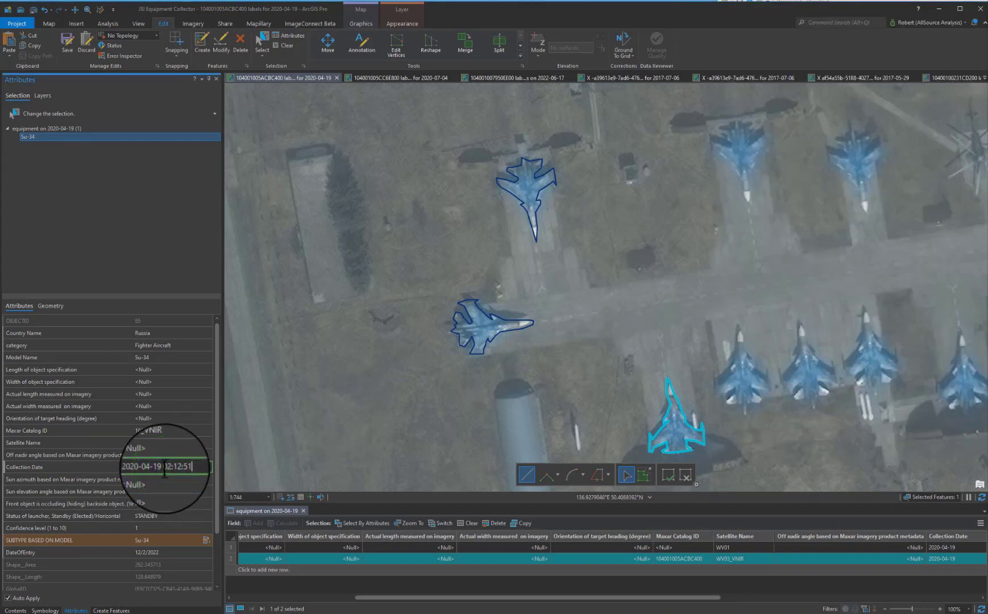
{"action": "key", "text": "Return"}
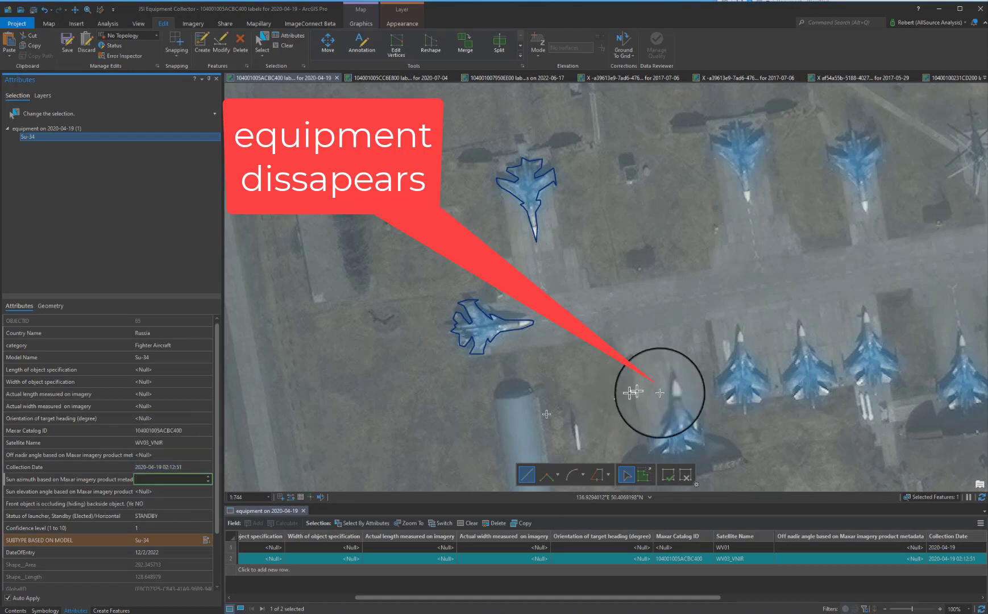
Set the sun azimuth field to the sunAzimuth value 165.11801 copied from the metadata.
{"action": "left_click", "coordinate": [987, 356]}
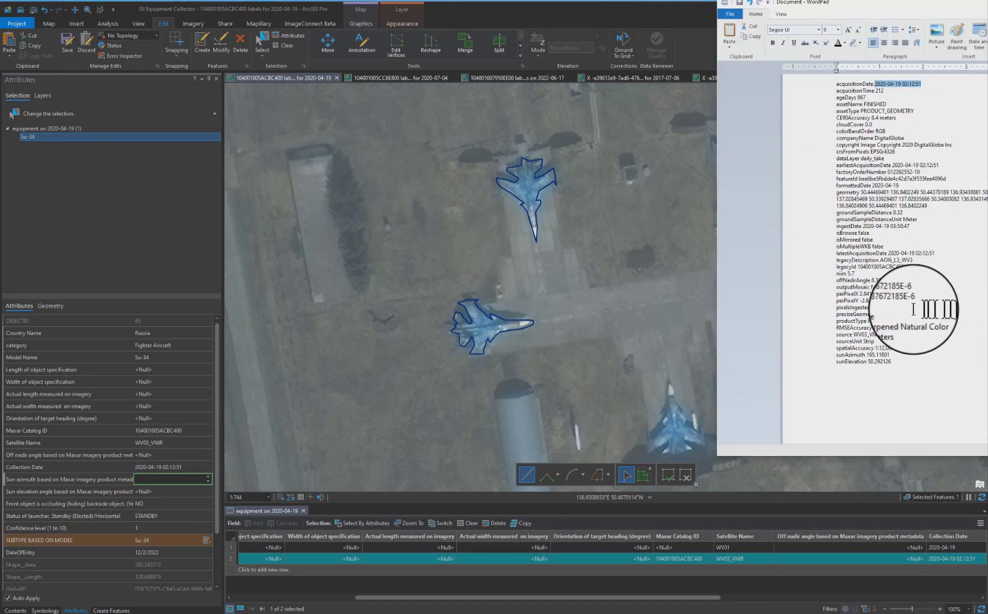
{"action": "double_click", "coordinate": [878, 348]}
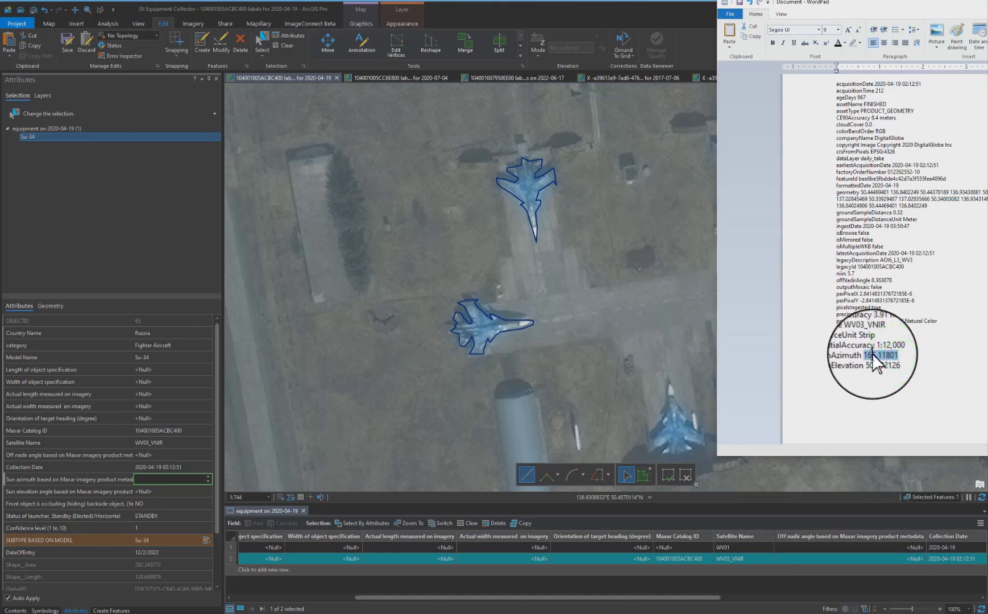
{"action": "left_click", "coordinate": [145, 479]}
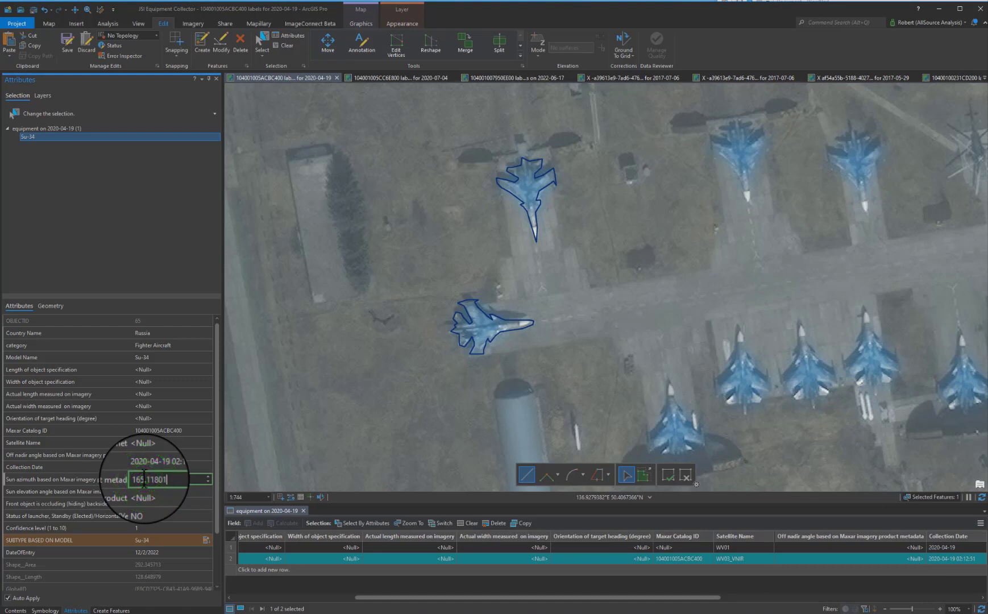
{"action": "key", "text": "Tab"}
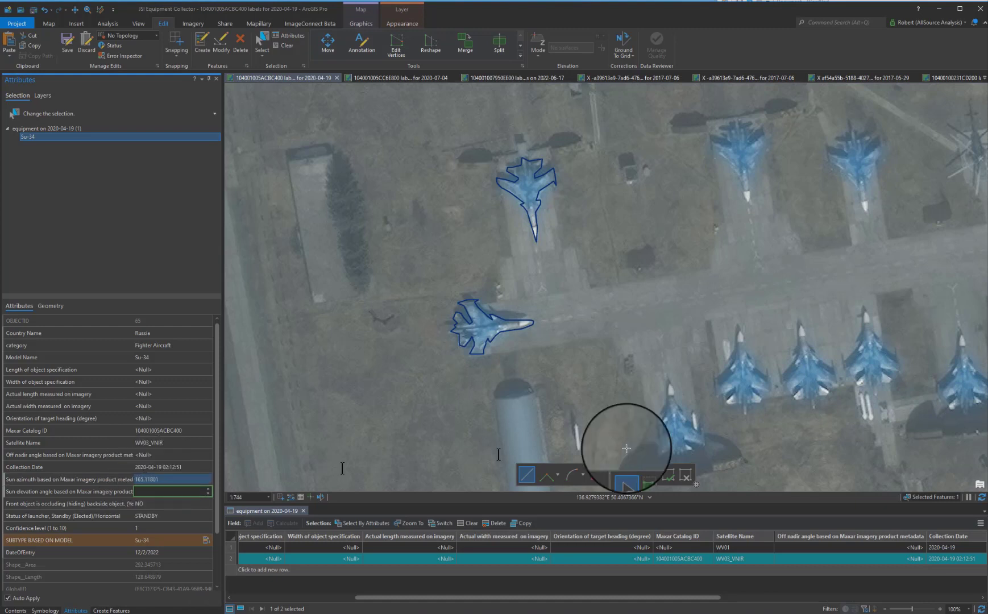
Set the sun elevation field to the sunElevation value 50.292126 copied from the metadata.
{"action": "key", "text": "alt+Tab"}
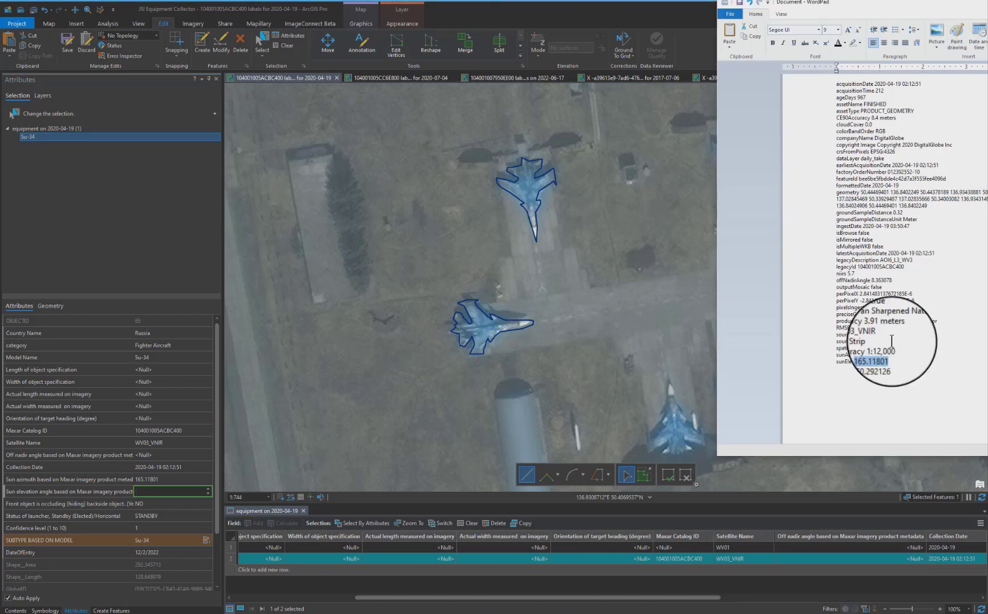
{"action": "left_click_drag", "start_coordinate": [895, 361], "coordinate": [868, 363]}
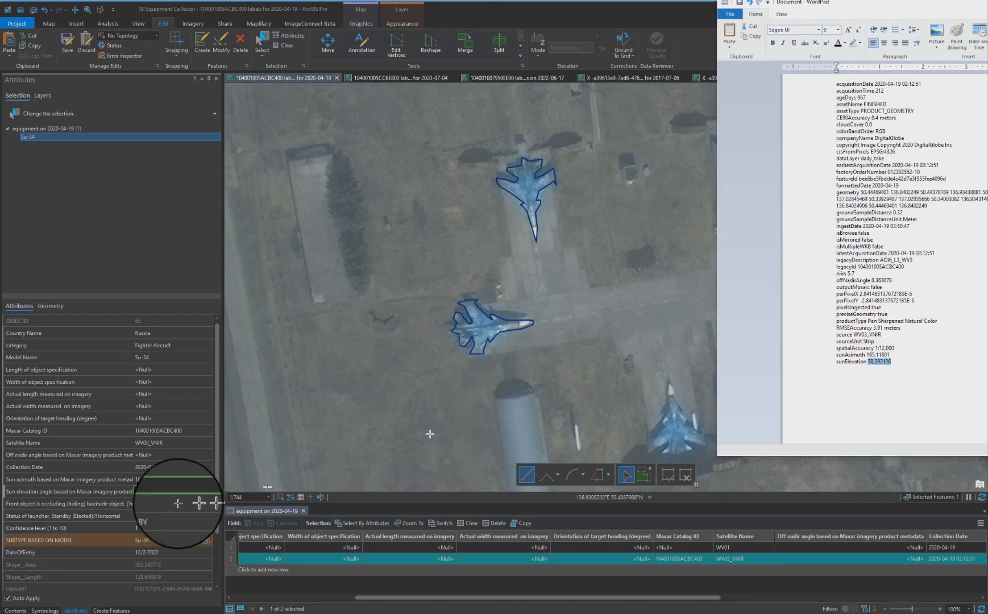
{"action": "left_click", "coordinate": [160, 492]}
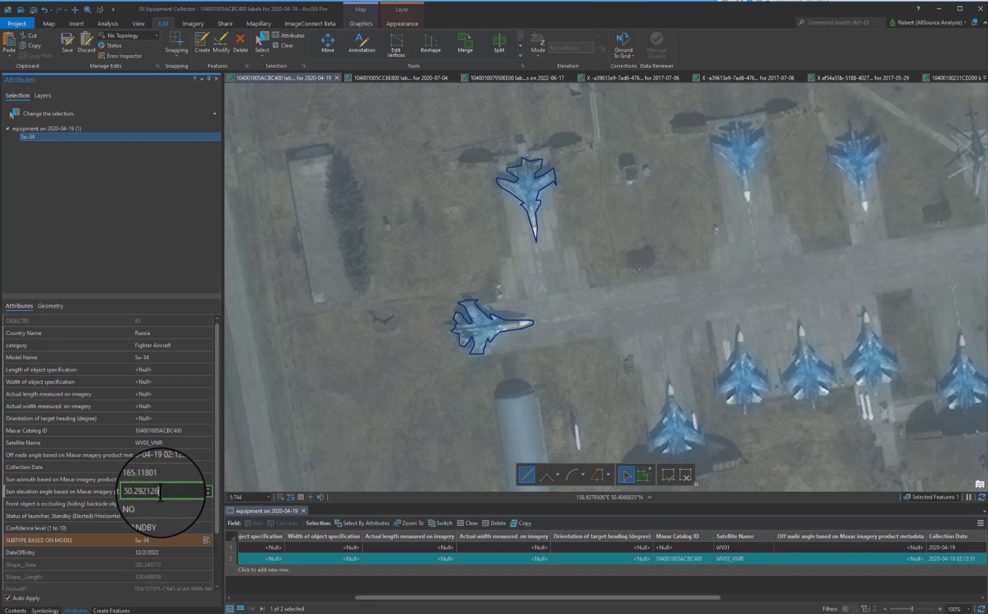
{"action": "key", "text": "Tab"}
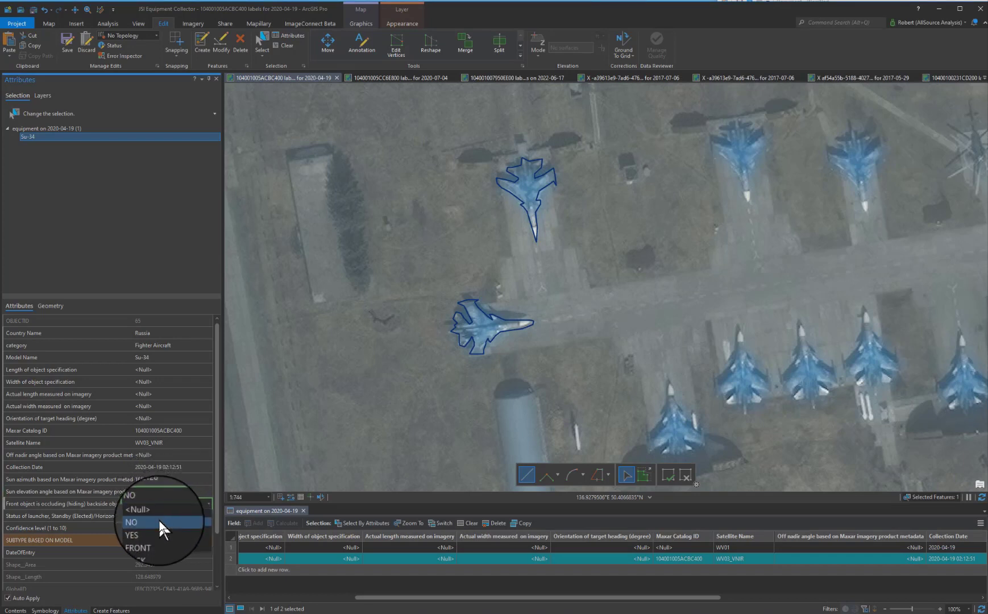
Set the front-object occluding field to NO and the launcher status to PARKED.
{"action": "left_click", "coordinate": [158, 520]}
{"action": "left_click", "coordinate": [170, 517]}
{"action": "left_click", "coordinate": [177, 517]}
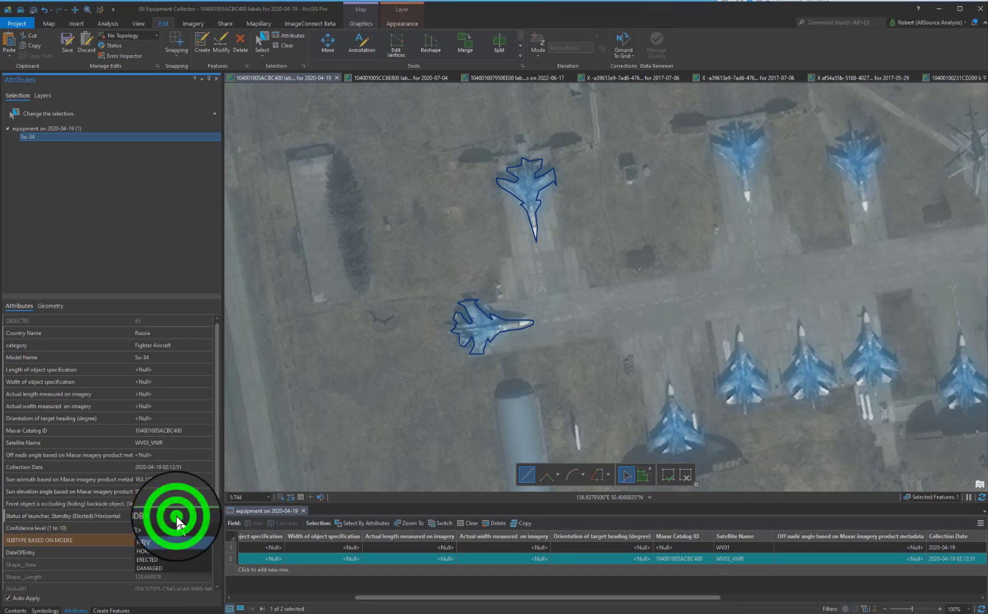
{"action": "left_click", "coordinate": [175, 541]}
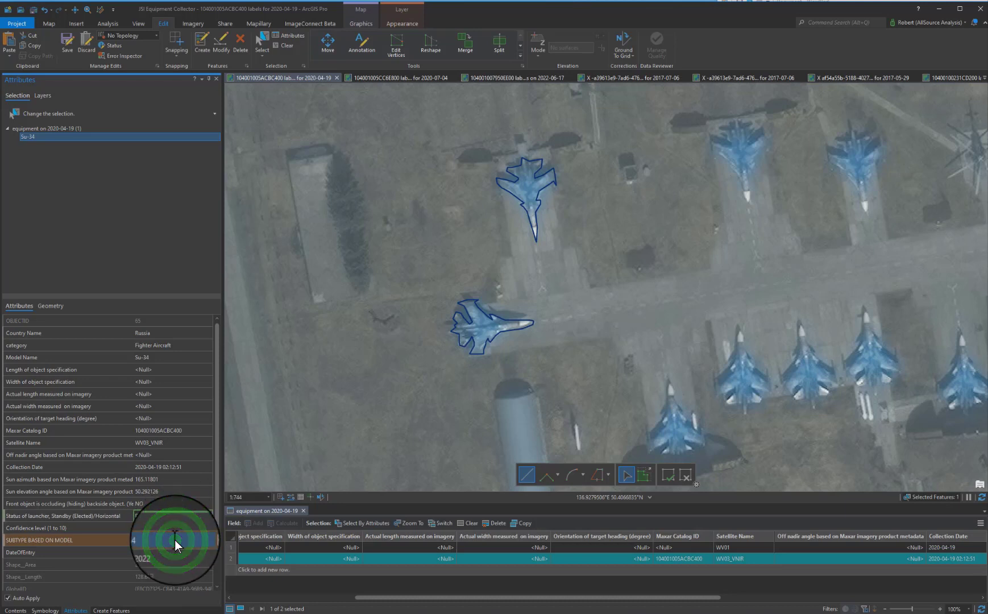
Set the confidence level to 10.
{"action": "left_click", "coordinate": [174, 528]}
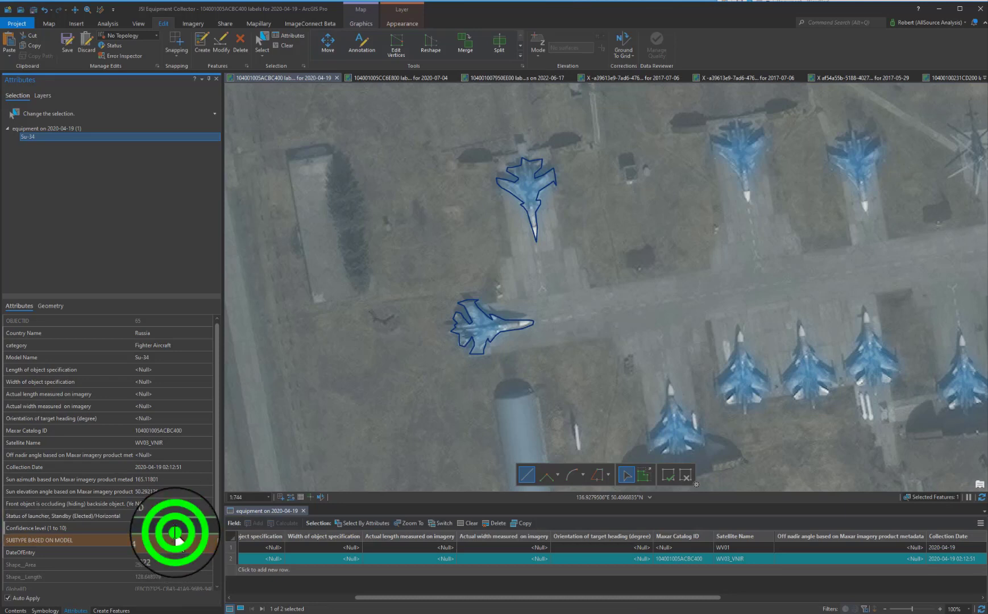
{"action": "left_click", "coordinate": [175, 518]}
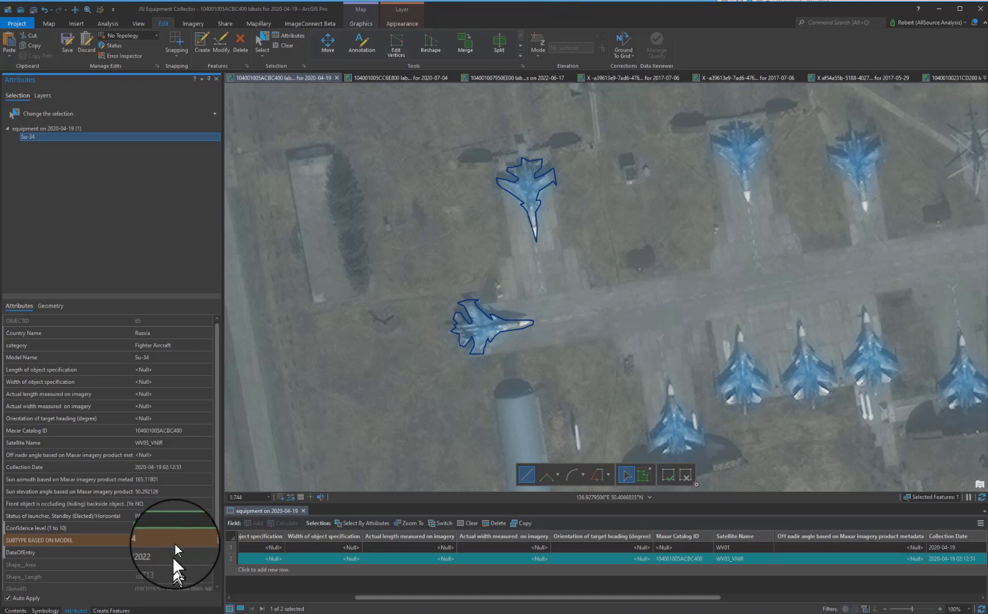
Set the off nadir angle field to the offNadirAngle value 8.363078 copied from the metadata.
{"action": "left_click", "coordinate": [183, 456]}
{"action": "key", "text": "alt+Tab"}
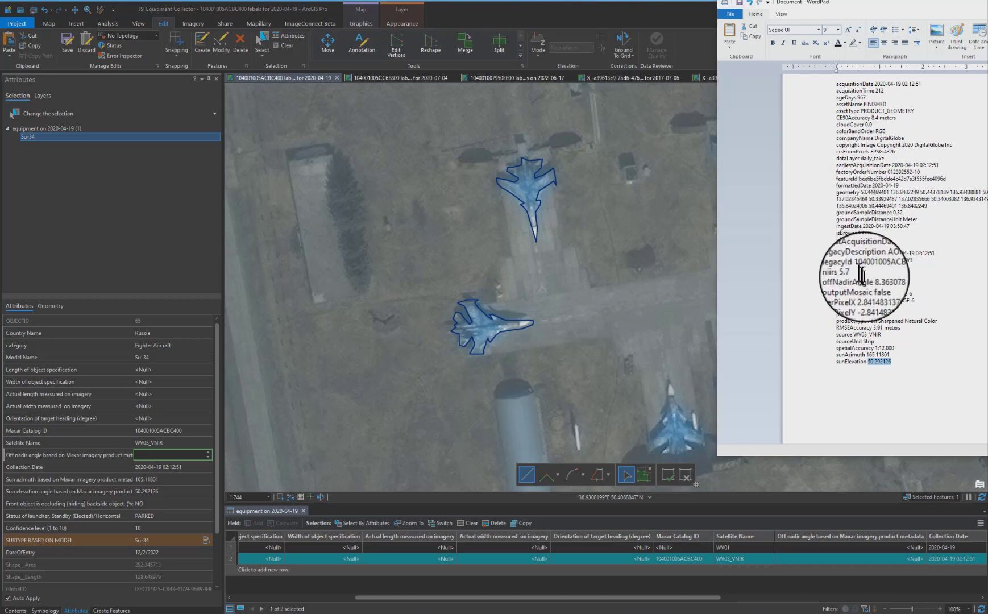
{"action": "left_click", "coordinate": [897, 280]}
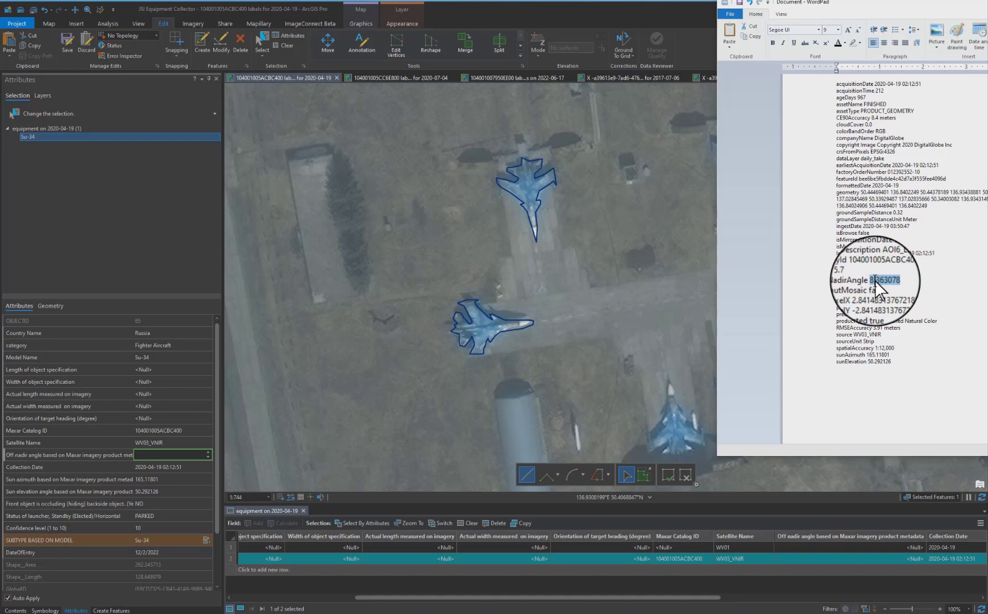
{"action": "left_click", "coordinate": [173, 454]}
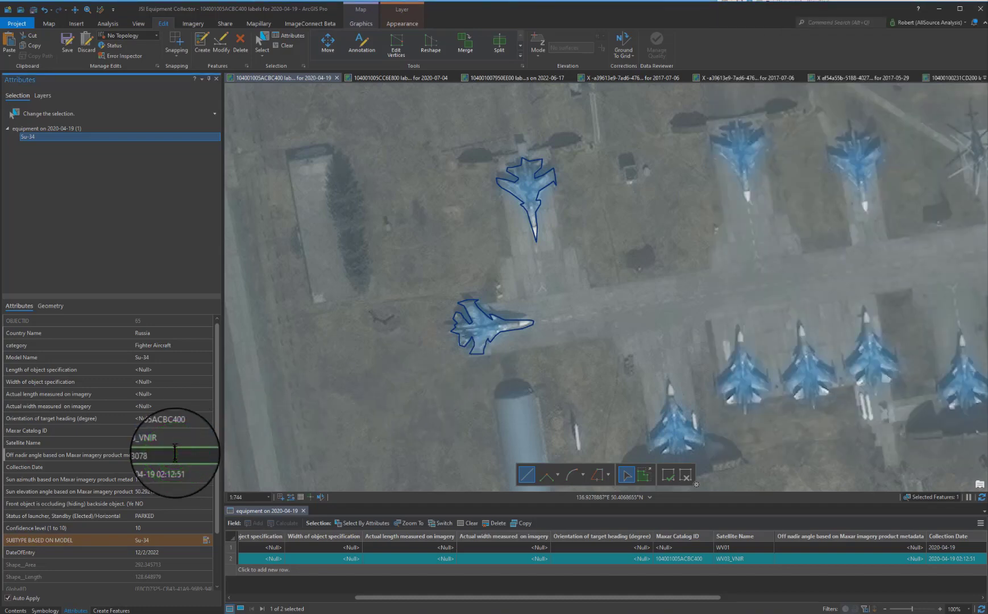
{"action": "key", "text": "Tab"}
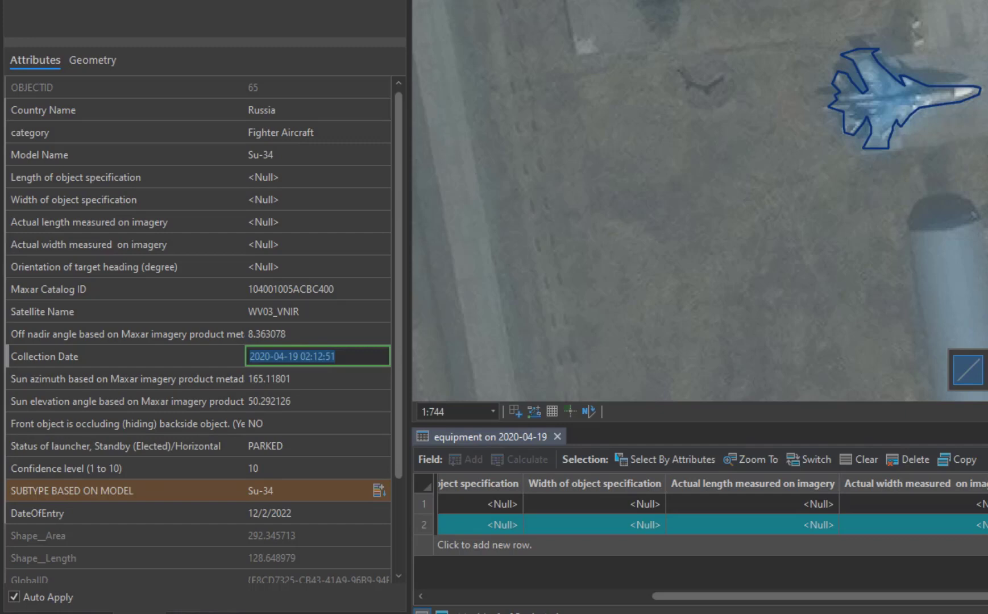
Trim the Collection Date to the date only, 2020-04-19, removing the time portion.
{"action": "left_click", "coordinate": [356, 358]}
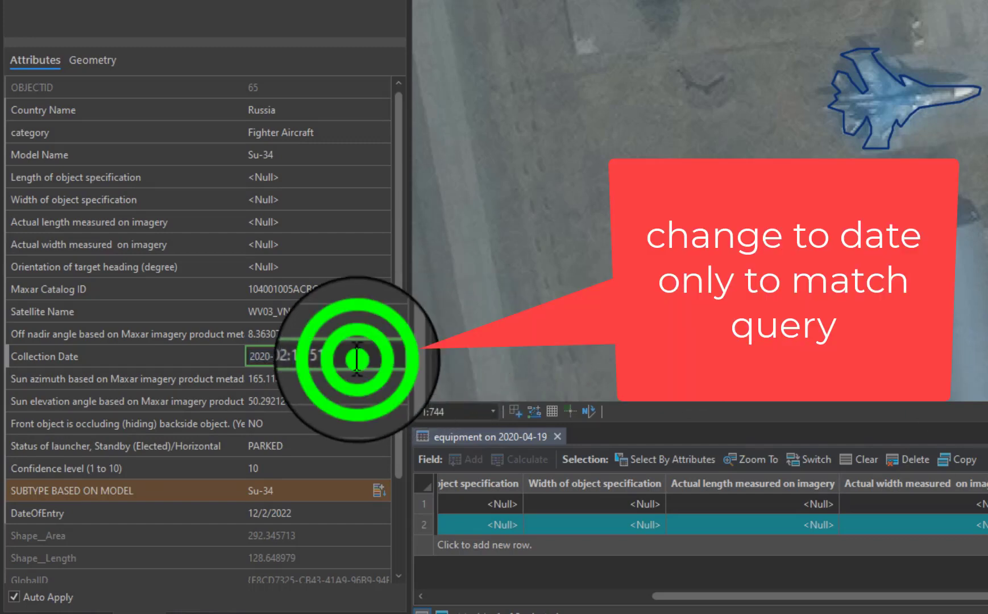
{"action": "key", "text": "BackSpace"}
{"action": "key", "text": "BackSpace"}
{"action": "key", "text": "BackSpace"}
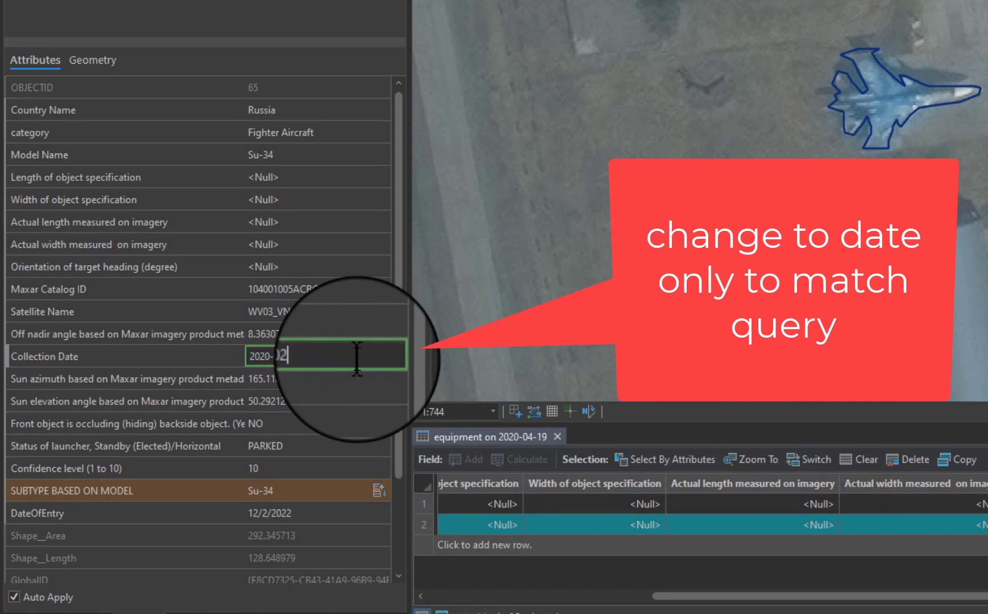
{"action": "key", "text": "Tab"}
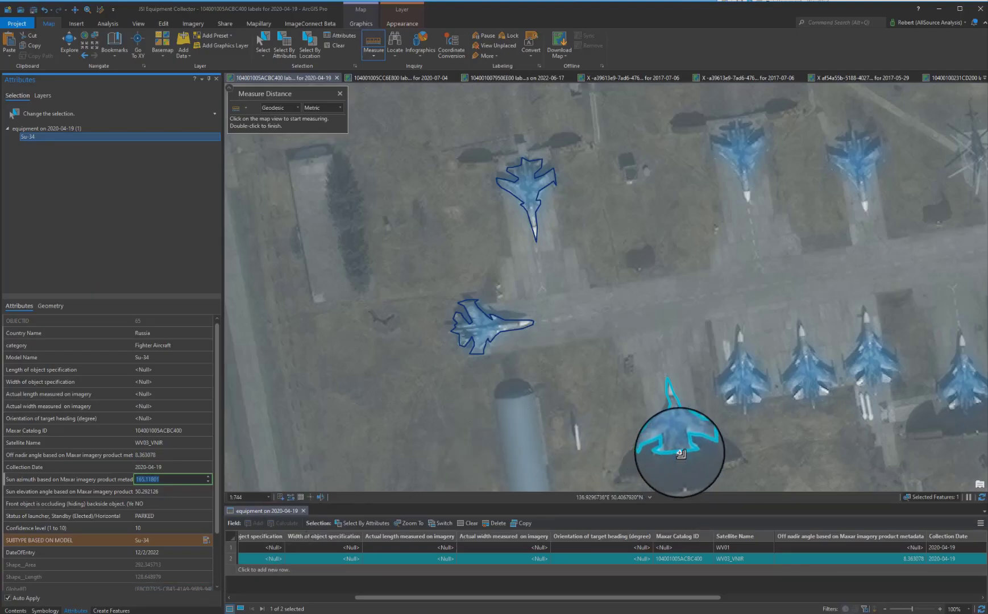
Measure the new aircraft's length nose to tail and enter 20.9 as its actual length measured on imagery.
{"action": "left_click", "coordinate": [680, 453]}
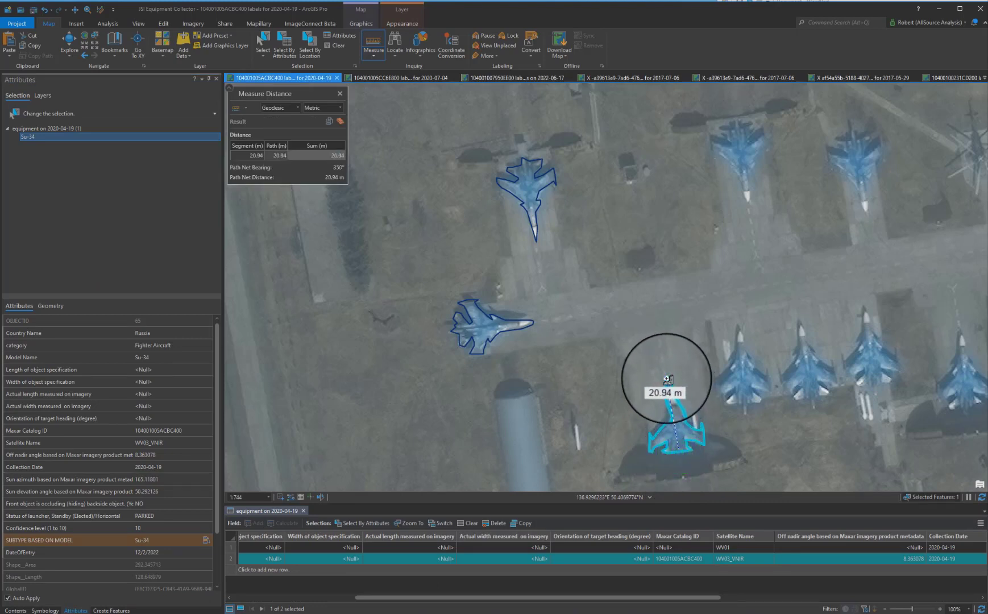
{"action": "left_click", "coordinate": [668, 379]}
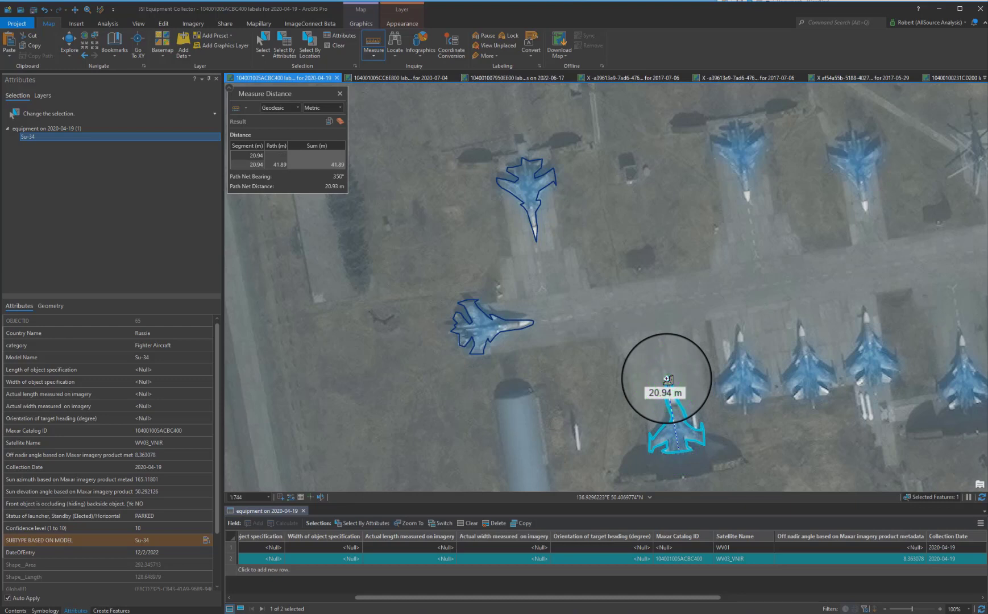
{"action": "left_click", "coordinate": [172, 396]}
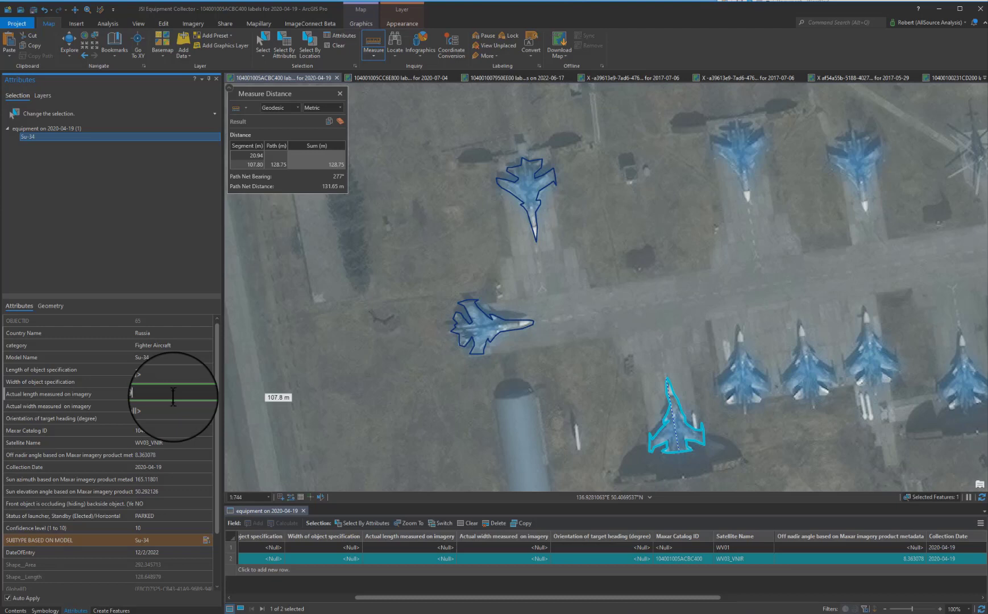
{"action": "key", "text": "Tab"}
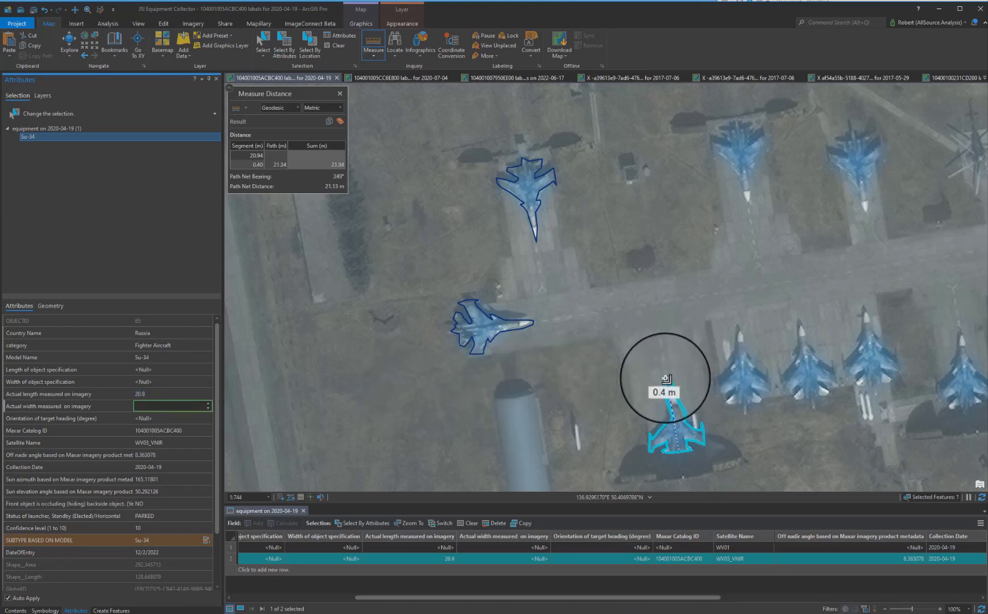
Measure the new aircraft's wingspan and enter 15.2 as its actual width measured on imagery.
{"action": "left_click", "coordinate": [339, 124]}
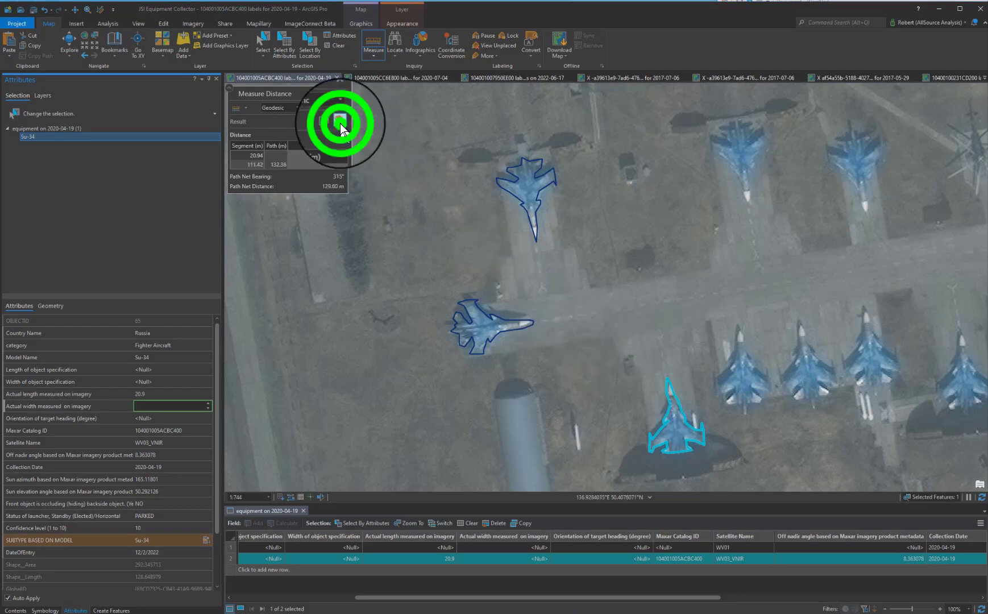
{"action": "left_click", "coordinate": [645, 436]}
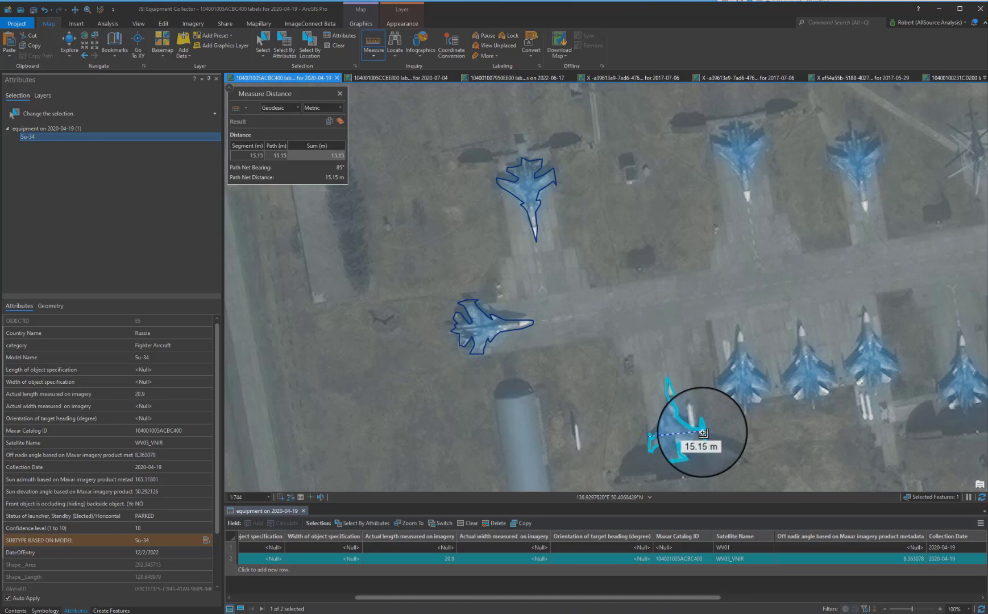
{"action": "left_click", "coordinate": [703, 433]}
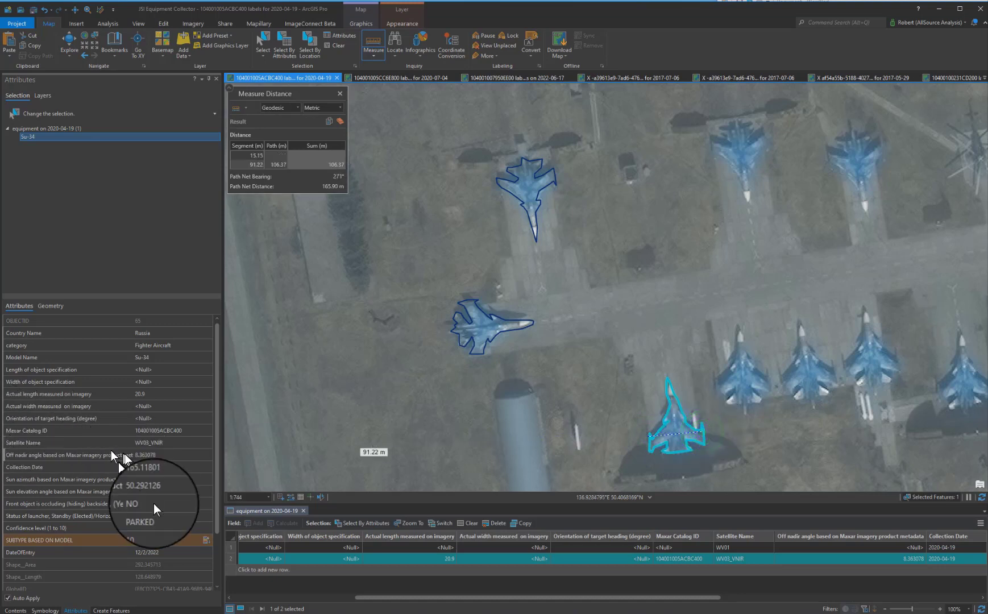
{"action": "left_click", "coordinate": [151, 405]}
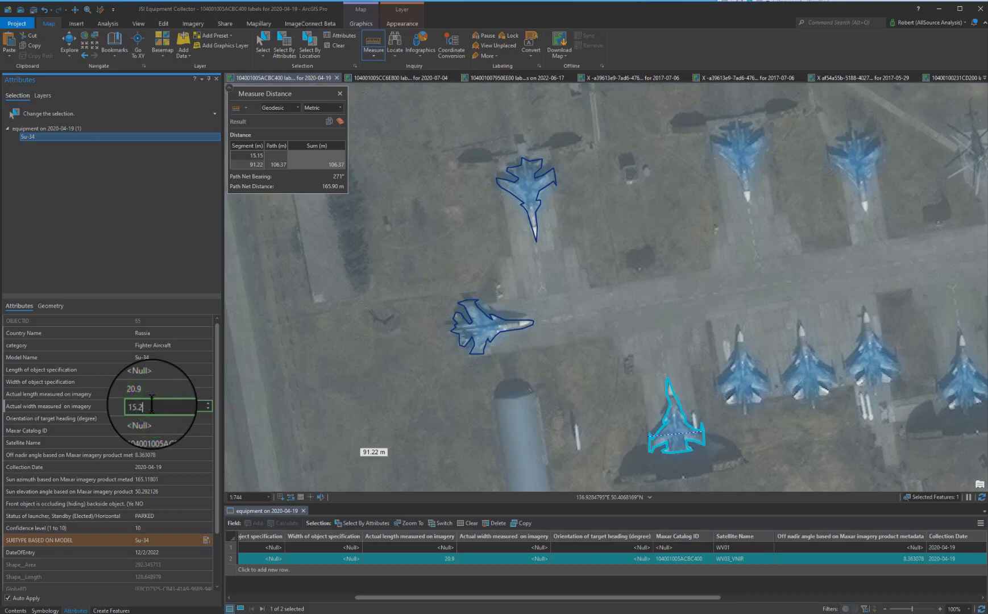
{"action": "type", "text": "15.2"}
{"action": "key", "text": "Tab"}
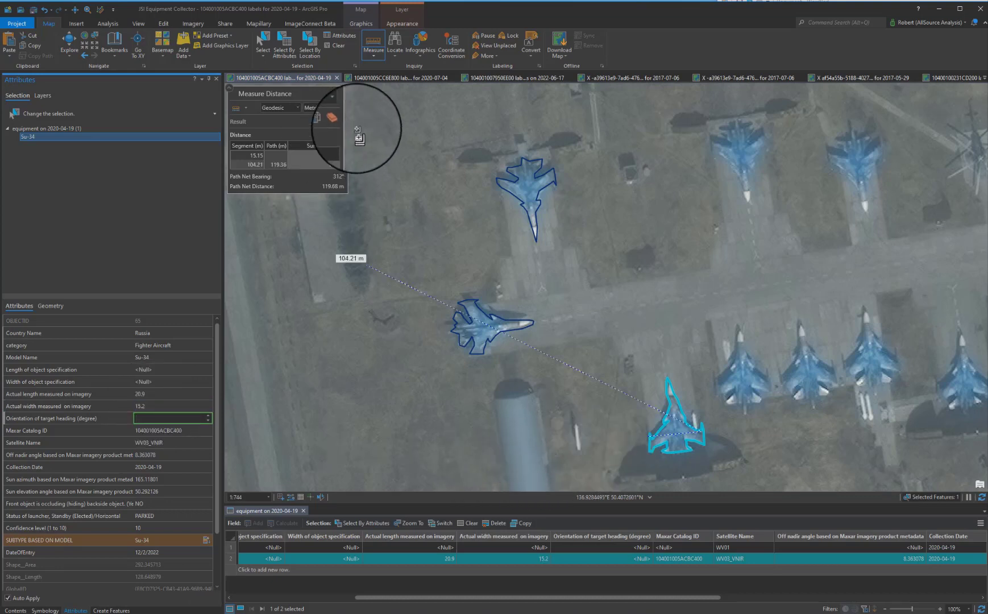
Measure the aircraft's nose heading and set the orientation of target heading to 352 degrees.
{"action": "left_click", "coordinate": [332, 117]}
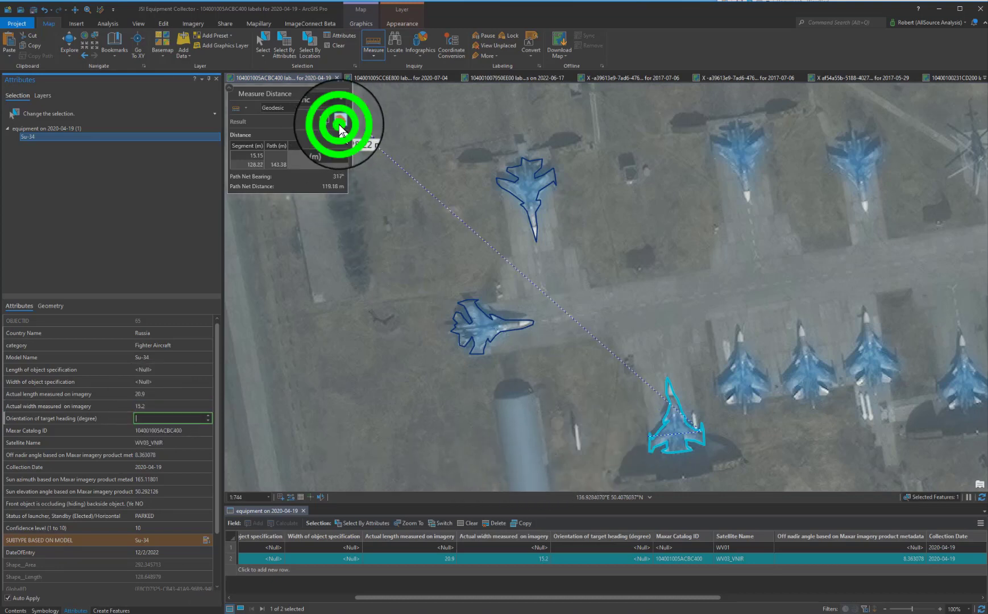
{"action": "left_click", "coordinate": [685, 450]}
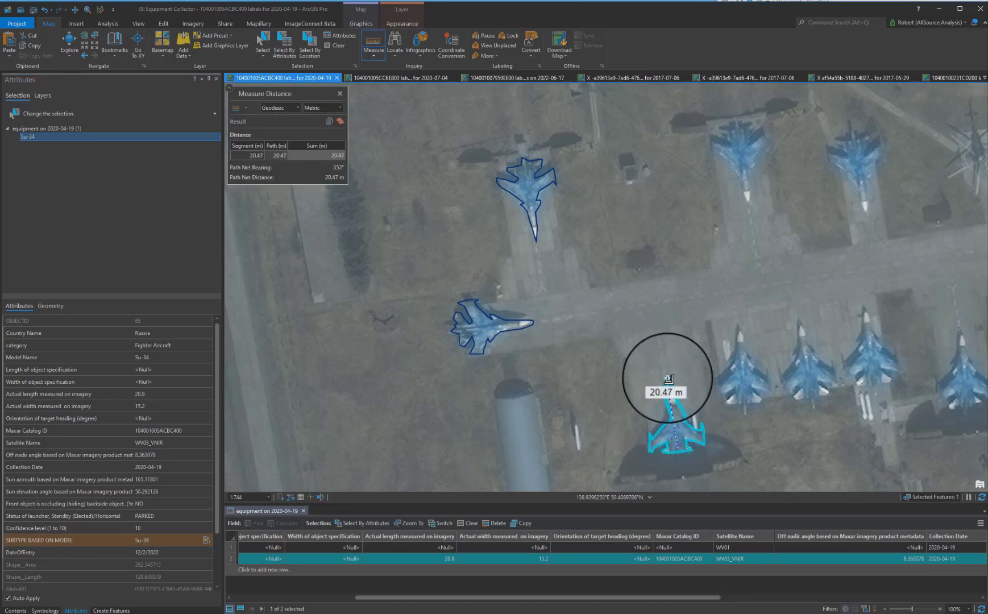
{"action": "left_click", "coordinate": [152, 418]}
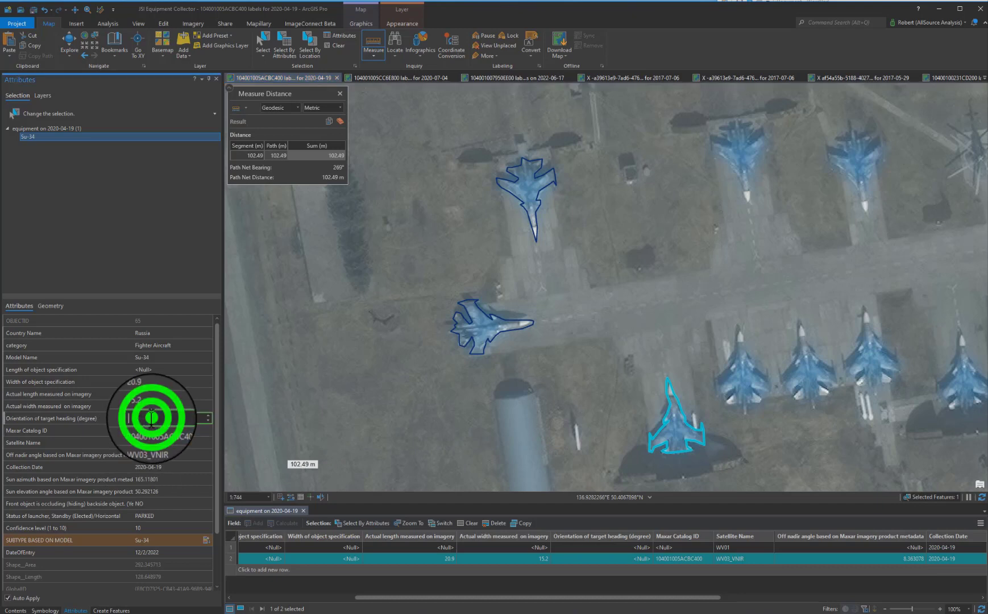
{"action": "type", "text": "352"}
{"action": "key", "text": "Tab"}
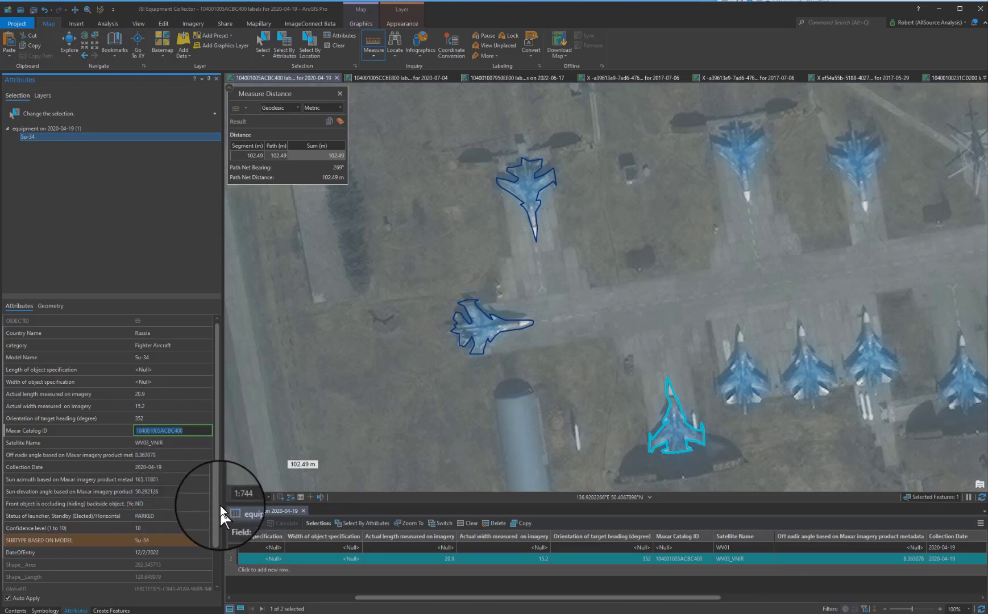
Resize the panes and enable Auto Apply for attribute edits.
{"action": "left_click_drag", "start_coordinate": [219, 501], "coordinate": [214, 579]}
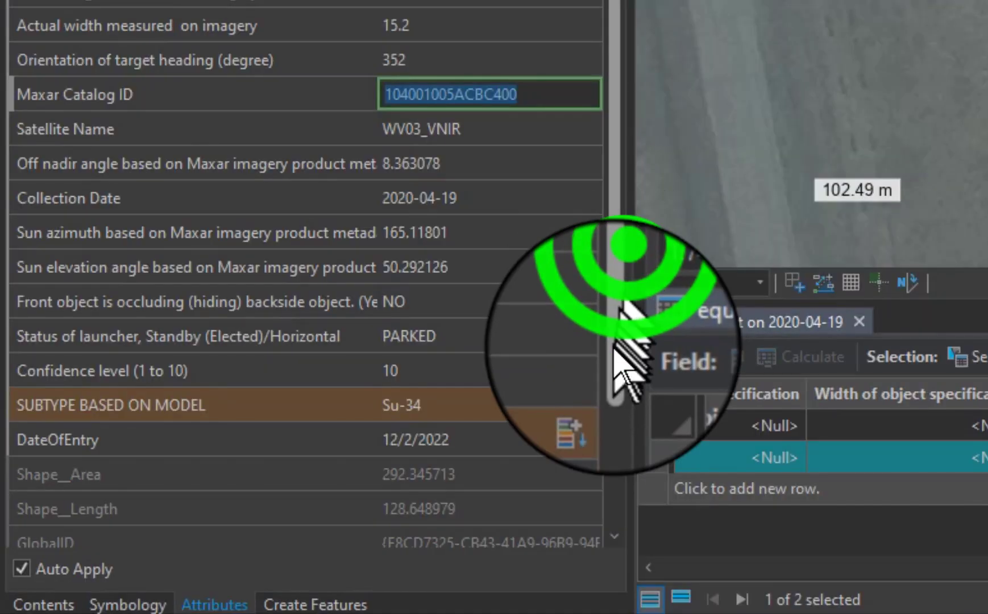
{"action": "left_click_drag", "start_coordinate": [591, 518], "coordinate": [588, 569]}
{"action": "left_click", "coordinate": [27, 563]}
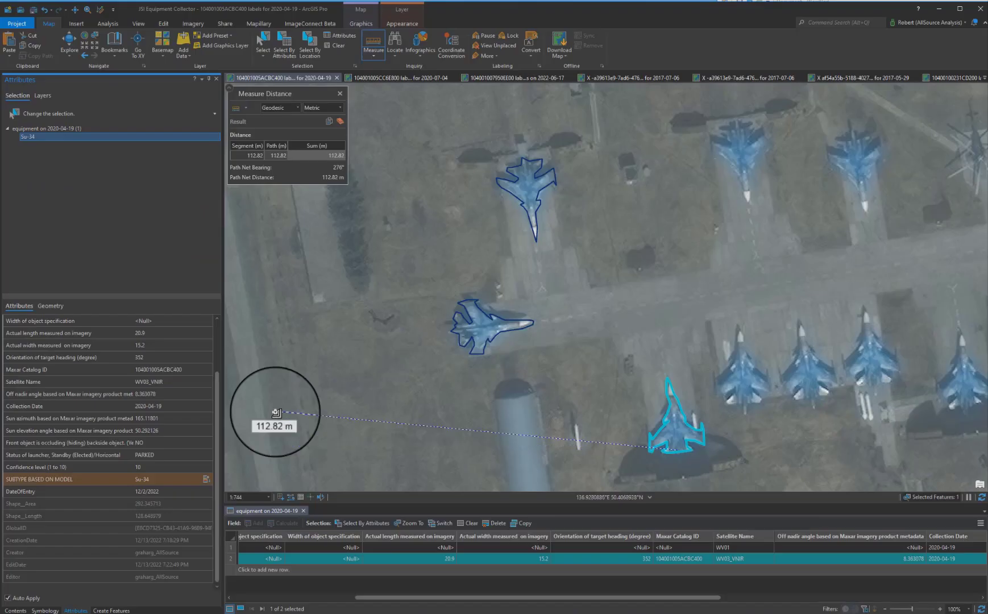
Select the middle Su-34 aircraft and set its satellite name to WV03_VNIR.
{"action": "left_click", "coordinate": [270, 35]}
{"action": "left_click", "coordinate": [490, 330]}
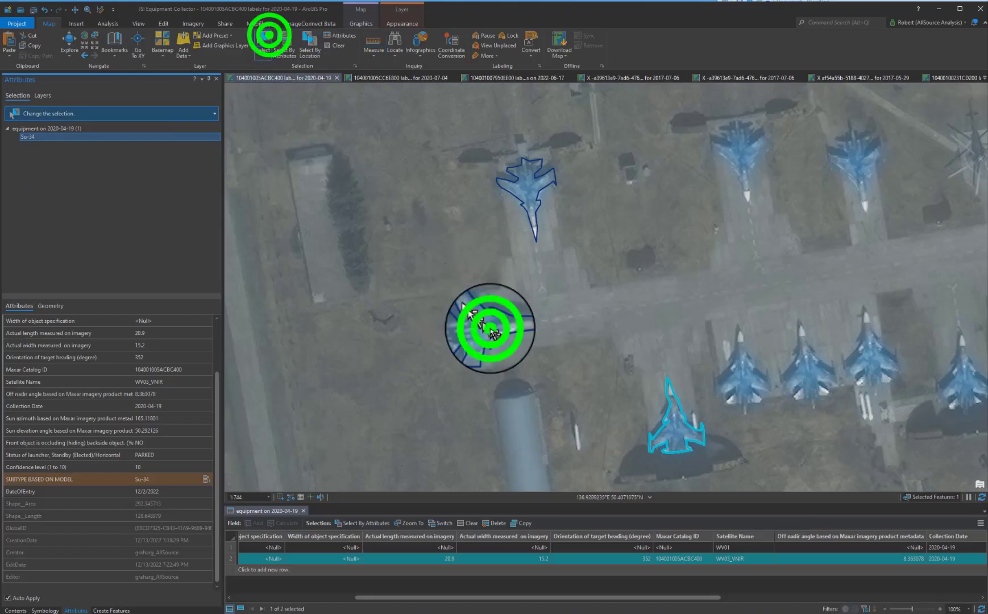
{"action": "left_click", "coordinate": [197, 381]}
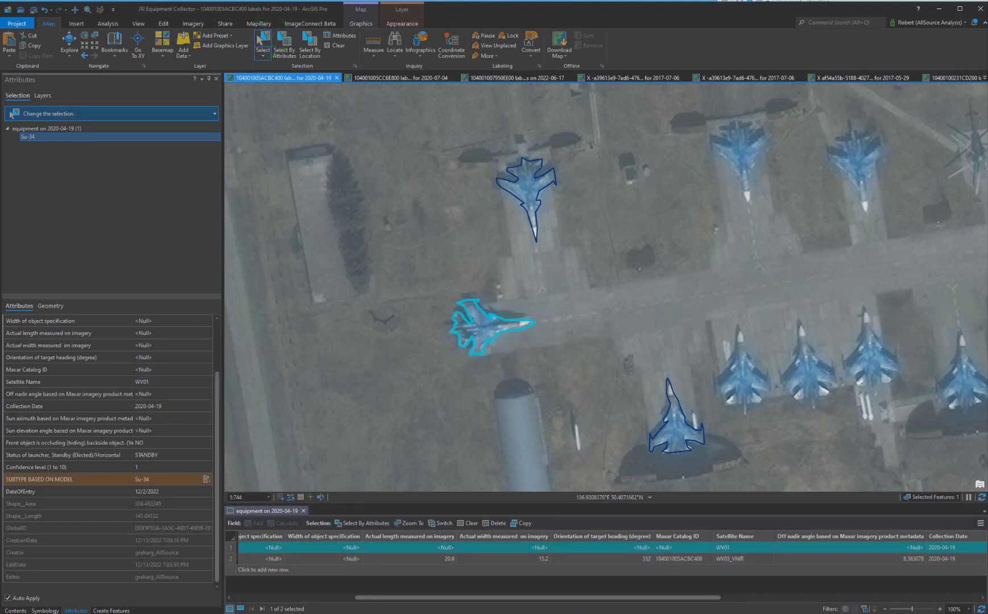
{"action": "left_click", "coordinate": [146, 381]}
{"action": "left_click", "coordinate": [151, 435]}
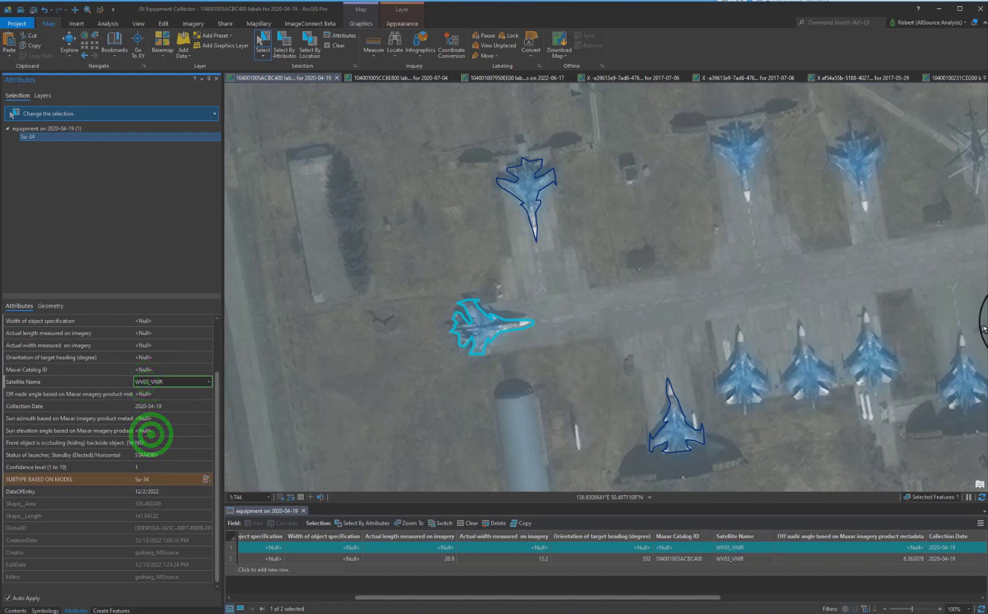
Paste the off nadir angle 8.363078 from the metadata into the selected aircraft's record.
{"action": "left_click", "coordinate": [987, 321]}
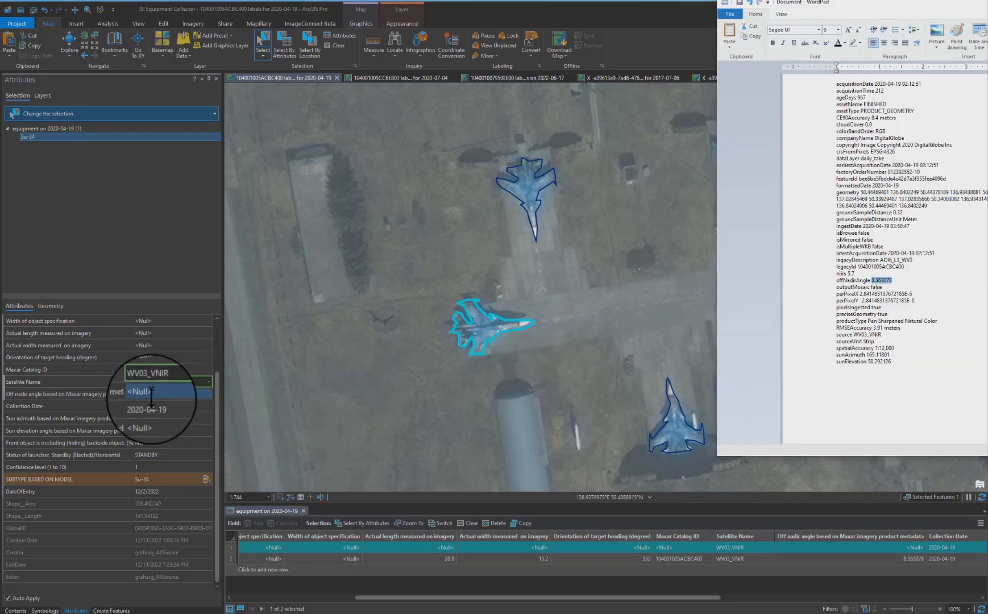
{"action": "scroll", "coordinate": [163, 440], "scroll_direction": "up", "scroll_amount": 3}
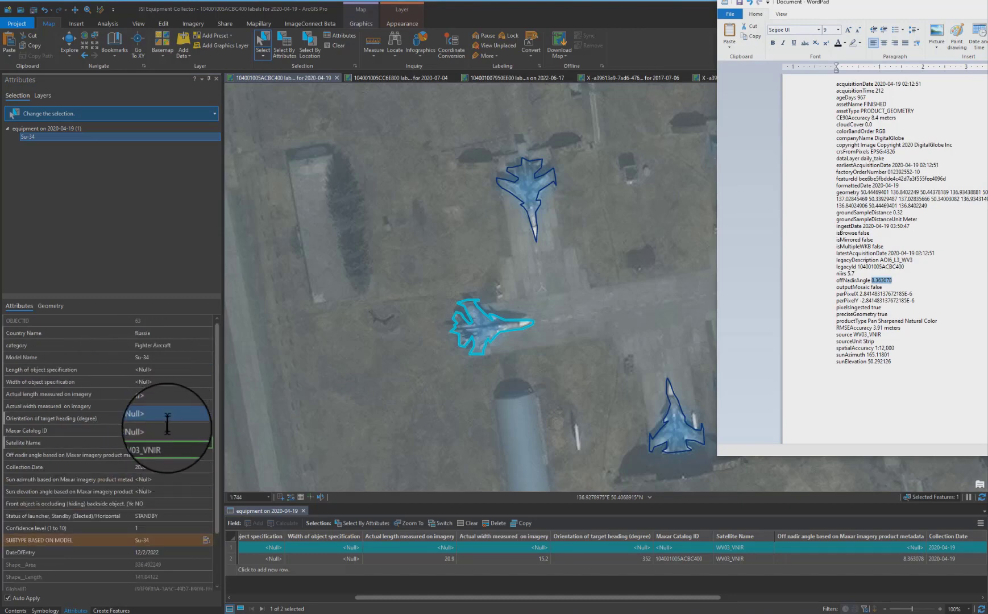
{"action": "left_click", "coordinate": [165, 455]}
{"action": "type", "text": "8.363078"}
{"action": "key", "text": "Tab"}
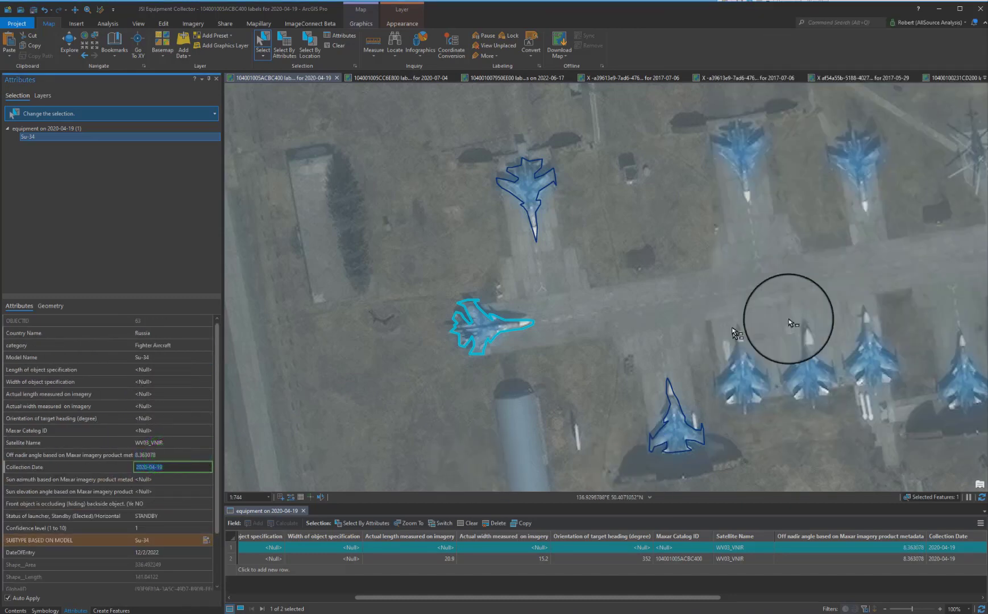
Copy the sunAzimuth value 165.11801 from the metadata into the sun azimuth field.
{"action": "key", "text": "alt+Tab"}
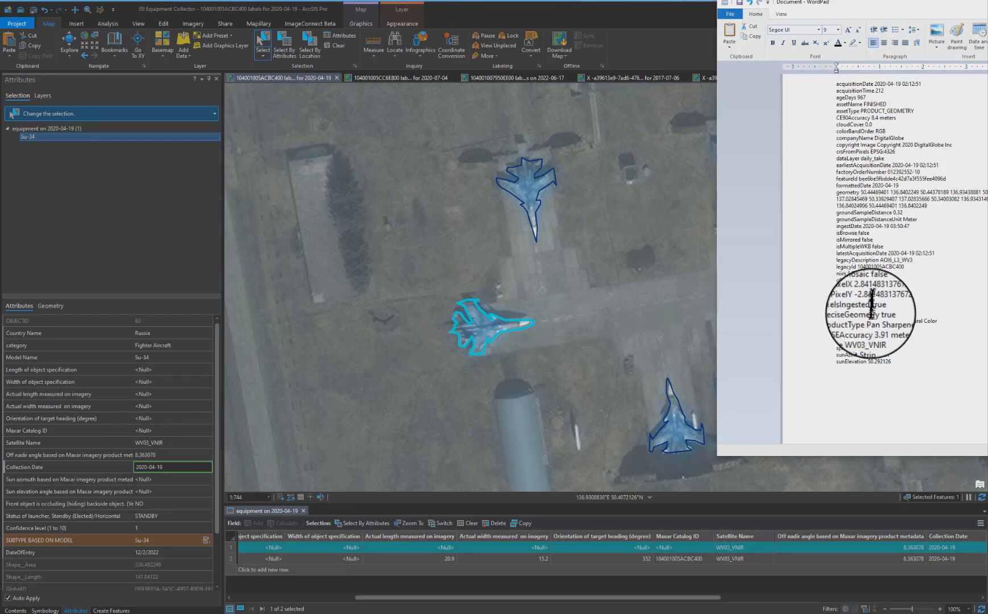
{"action": "left_click_drag", "start_coordinate": [891, 355], "coordinate": [869, 354]}
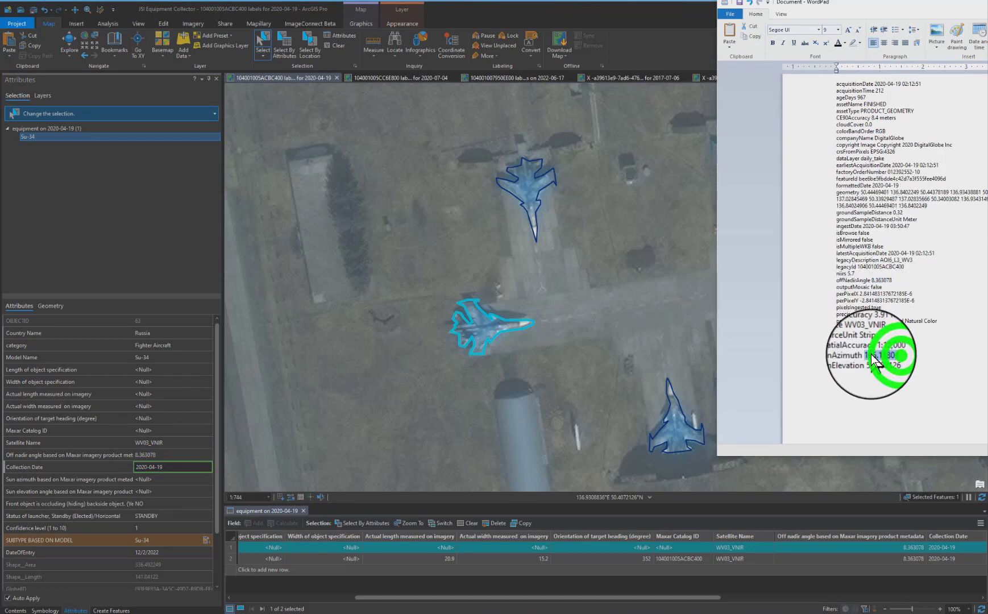
{"action": "left_click", "coordinate": [175, 481]}
{"action": "key", "text": "Tab"}
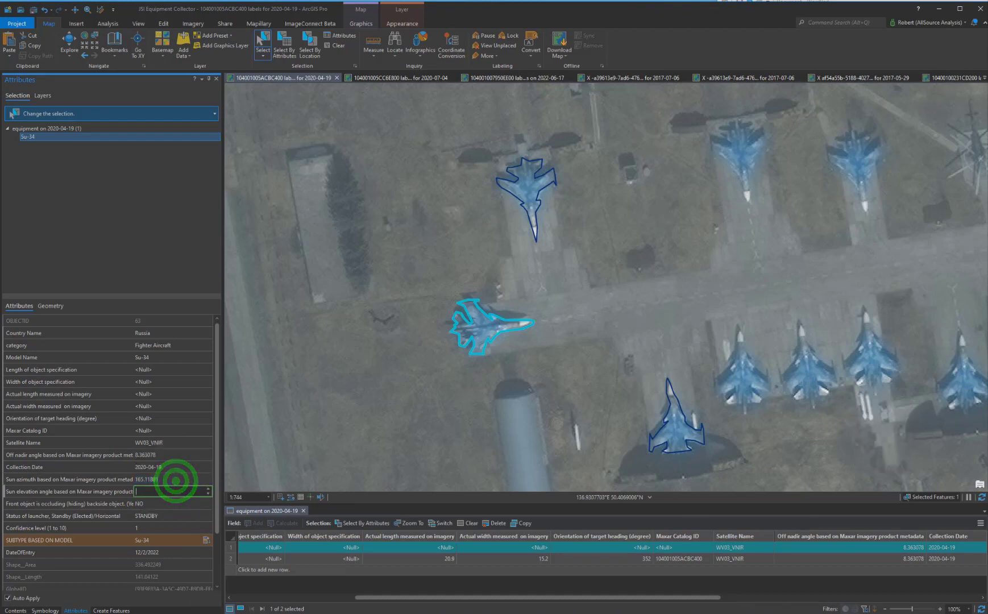
Copy the sunElevation value 50.292126 from the metadata into the sun elevation angle field.
{"action": "key", "text": "alt+Tab"}
{"action": "left_click_drag", "start_coordinate": [893, 360], "coordinate": [869, 362]}
{"action": "key", "text": "ctrl+c"}
{"action": "left_click", "coordinate": [154, 494]}
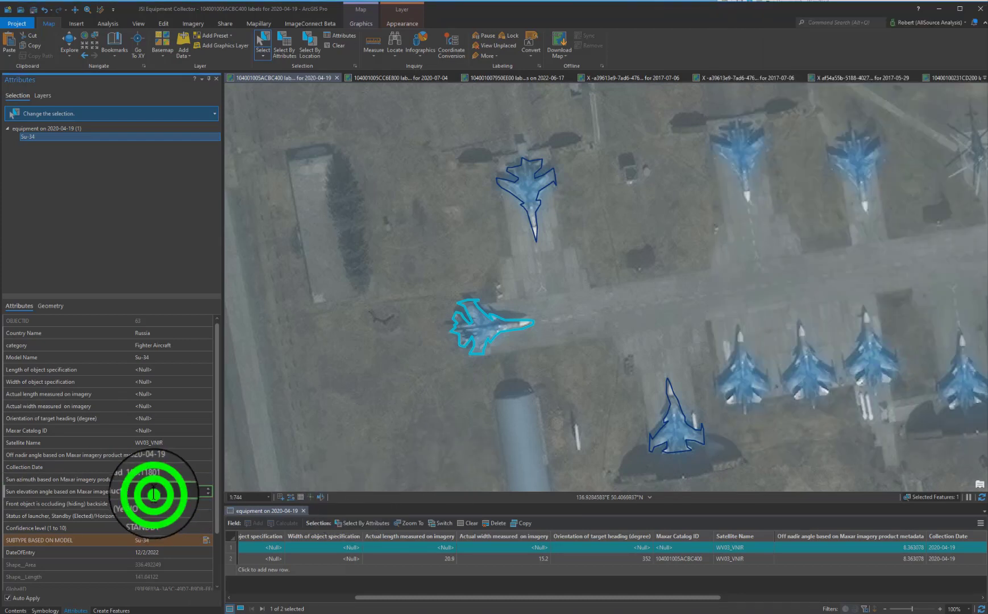
{"action": "key", "text": "ctrl+v"}
Set the occluding field to NO and the launcher status to PARKED.
{"action": "left_click", "coordinate": [154, 503]}
{"action": "left_click", "coordinate": [157, 523]}
{"action": "left_click", "coordinate": [157, 520]}
{"action": "left_click", "coordinate": [157, 531]}
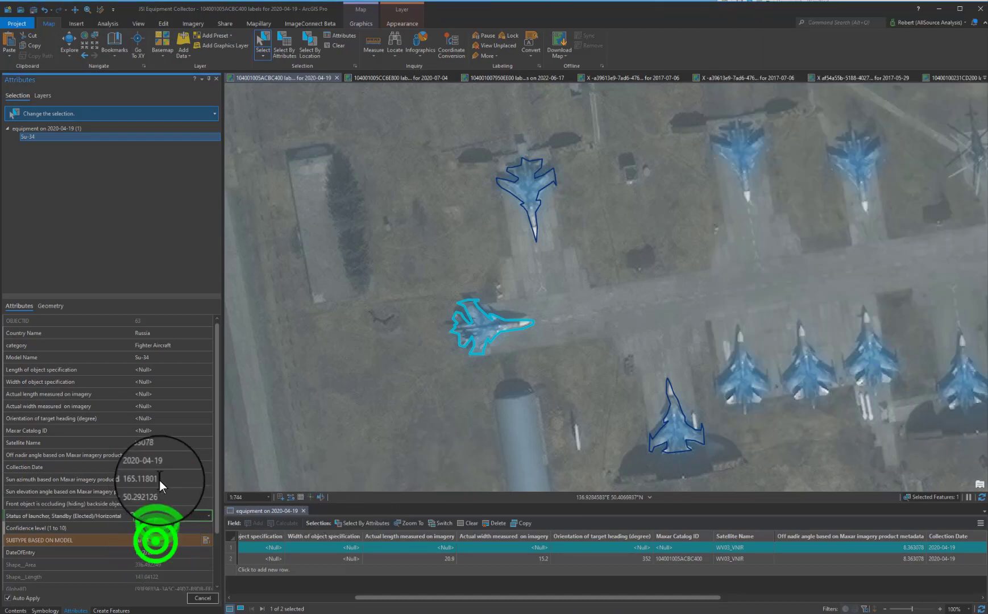
Copy the legacyId 104001005ACBC400 from the metadata into the Maxar Catalog ID field.
{"action": "left_click", "coordinate": [149, 430]}
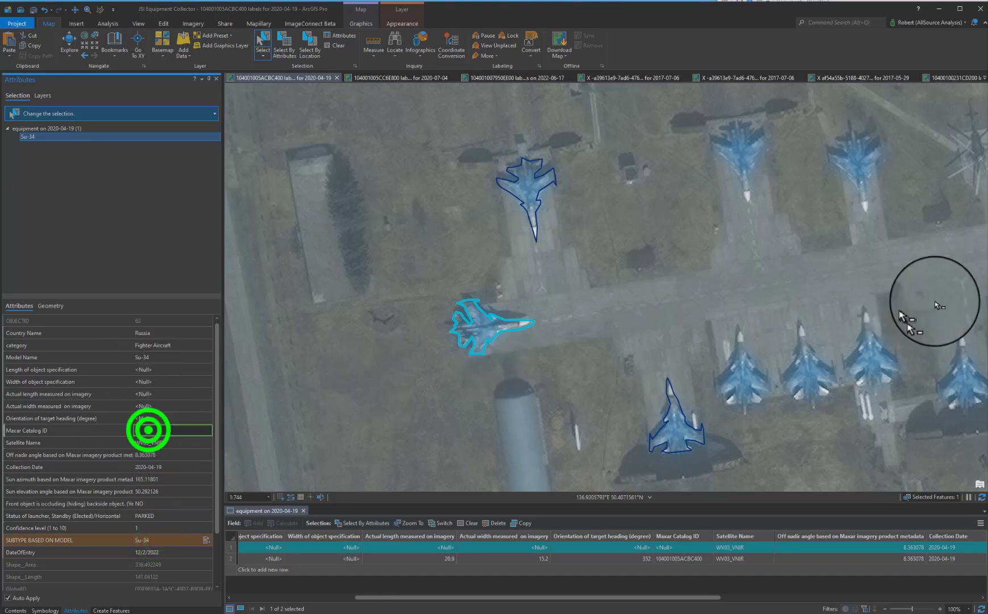
{"action": "key", "text": "alt+Tab"}
{"action": "left_click_drag", "start_coordinate": [905, 268], "coordinate": [874, 269]}
{"action": "key", "text": "ctrl+c"}
{"action": "left_click", "coordinate": [136, 433]}
{"action": "key", "text": "ctrl+v"}
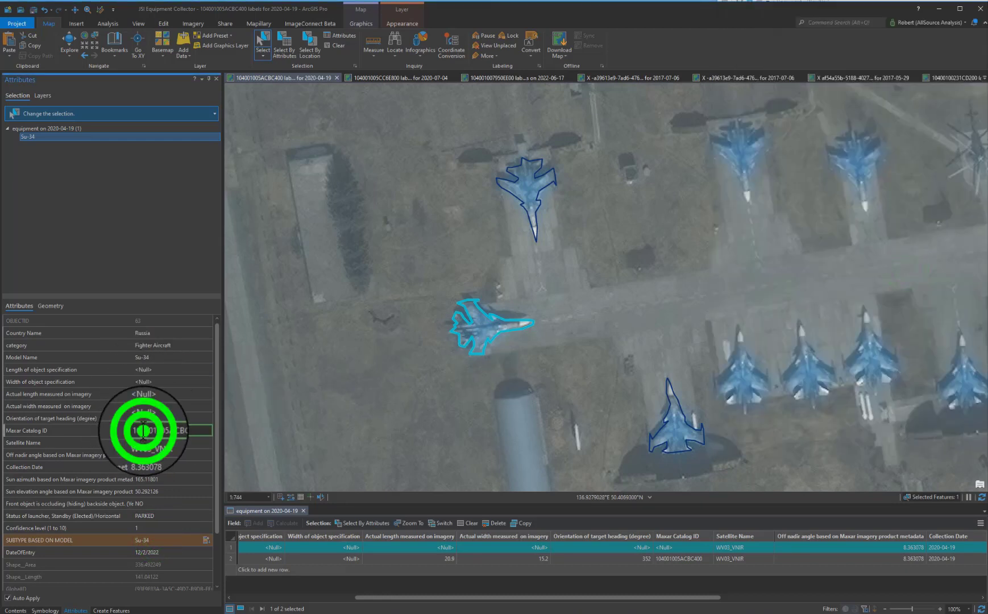
Measure the selected aircraft's length nose to tail and enter 23.7 as its actual length measured on imagery.
{"action": "left_click", "coordinate": [142, 442]}
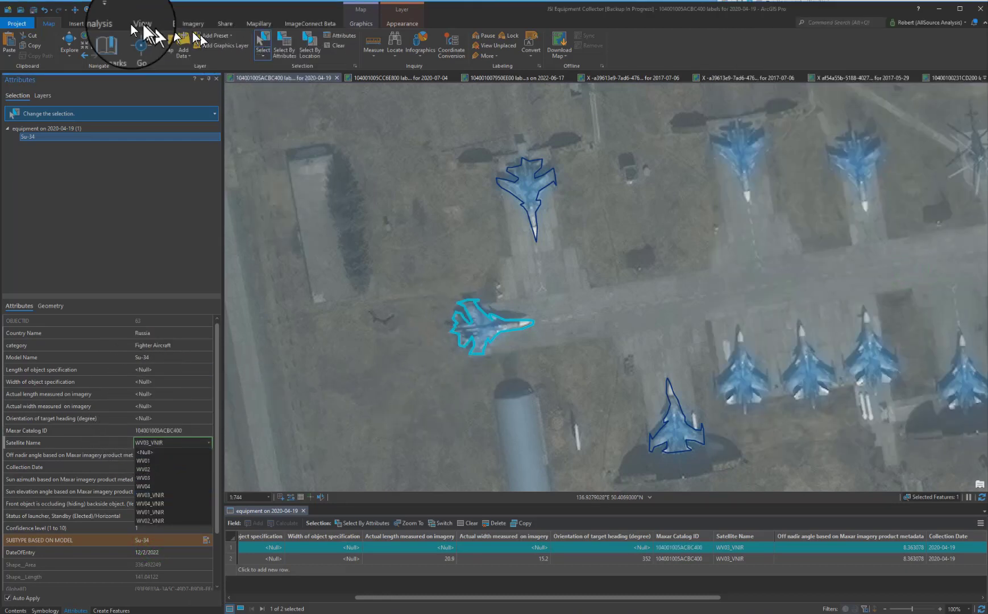
{"action": "left_click", "coordinate": [77, 26]}
{"action": "left_click", "coordinate": [370, 46]}
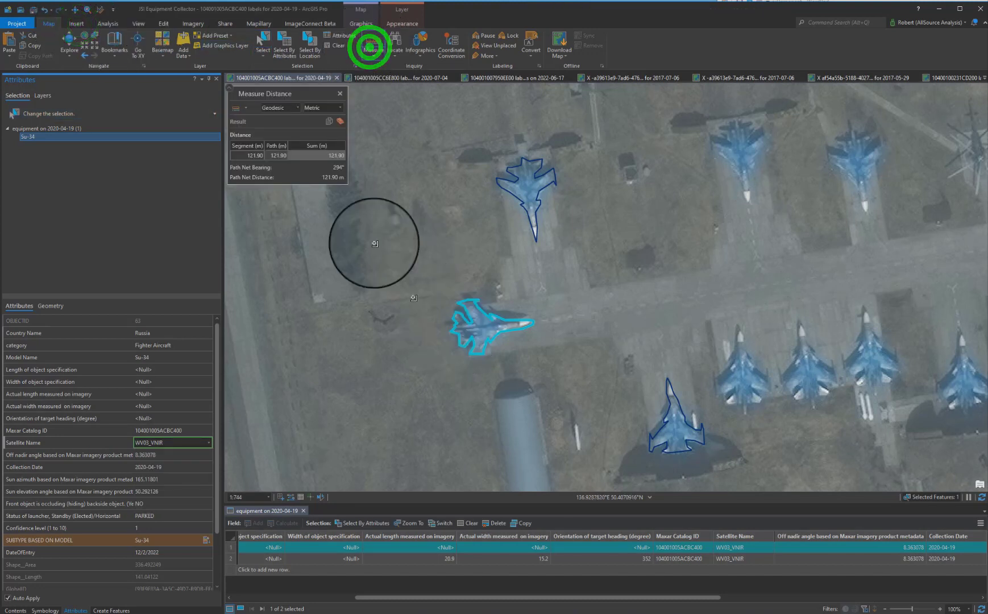
{"action": "left_click", "coordinate": [339, 121]}
{"action": "left_click", "coordinate": [449, 331]}
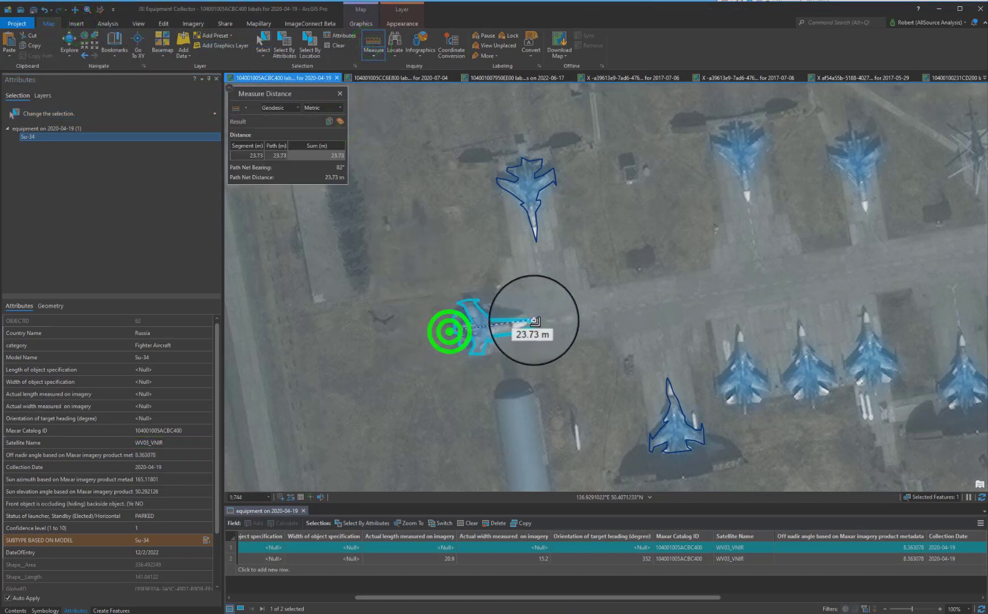
{"action": "left_click", "coordinate": [533, 321]}
{"action": "left_click", "coordinate": [161, 396]}
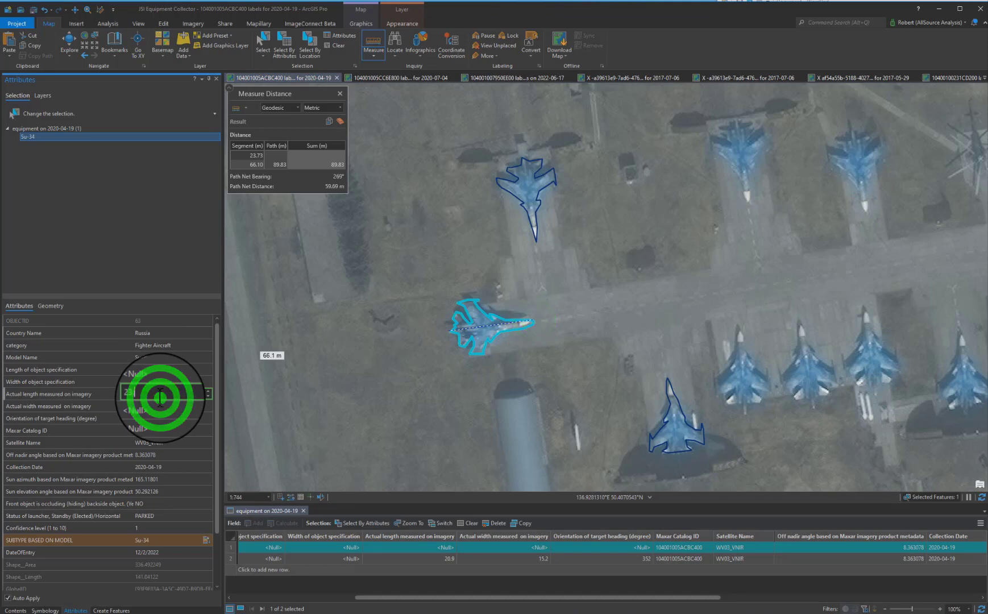
{"action": "key", "text": "Tab"}
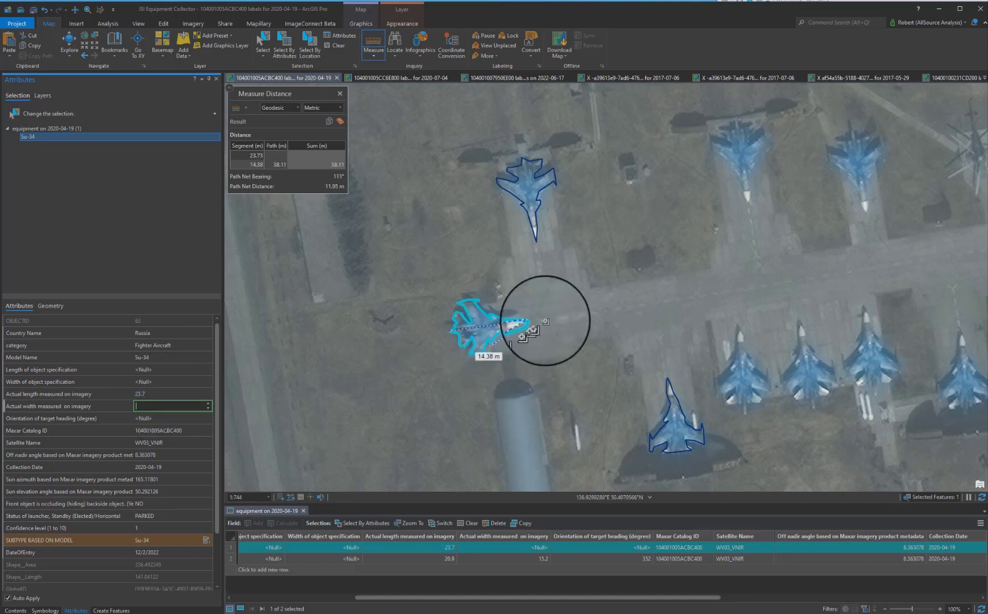
Measure the selected aircraft's wingspan and enter 15.2 as its actual width measured on imagery.
{"action": "left_click", "coordinate": [340, 121]}
{"action": "left_click", "coordinate": [471, 297]}
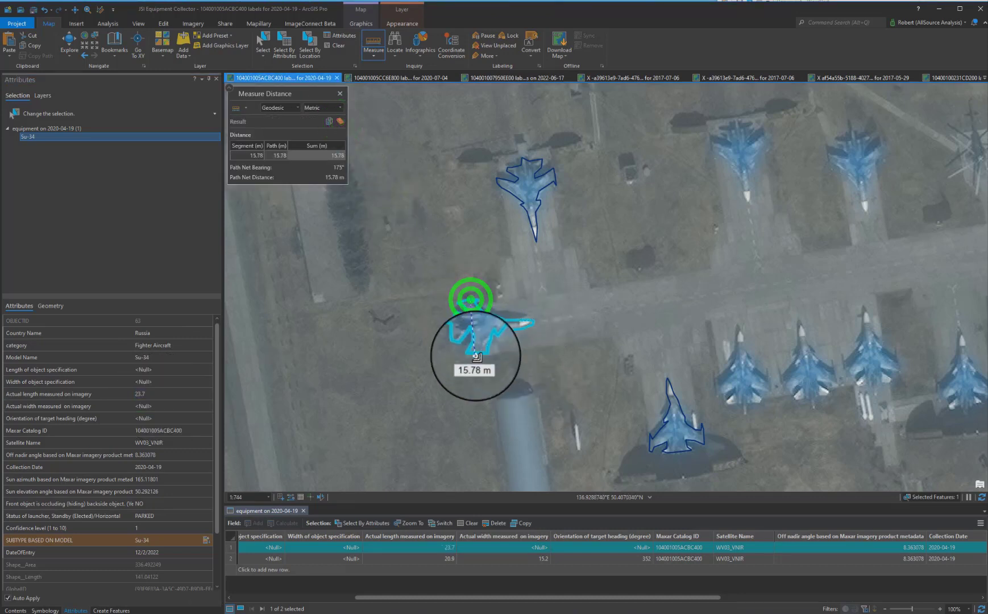
{"action": "double_click", "coordinate": [474, 351]}
{"action": "left_click", "coordinate": [149, 405]}
{"action": "type", "text": "15.2"}
{"action": "key", "text": "Tab"}
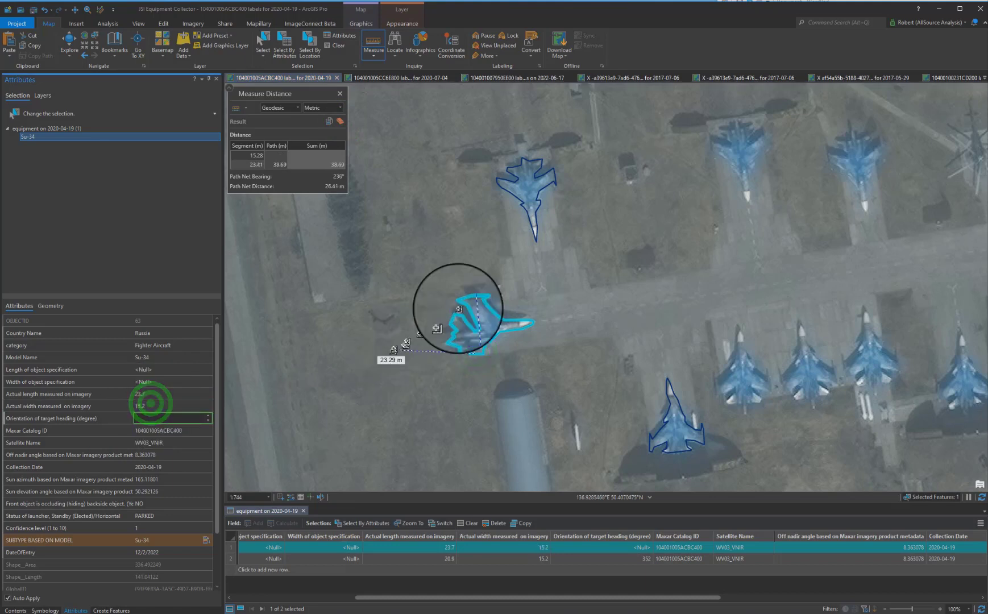
Measure the aircraft's nose heading and set the orientation of target heading to 84 degrees.
{"action": "left_click", "coordinate": [340, 121]}
{"action": "left_click", "coordinate": [452, 332]}
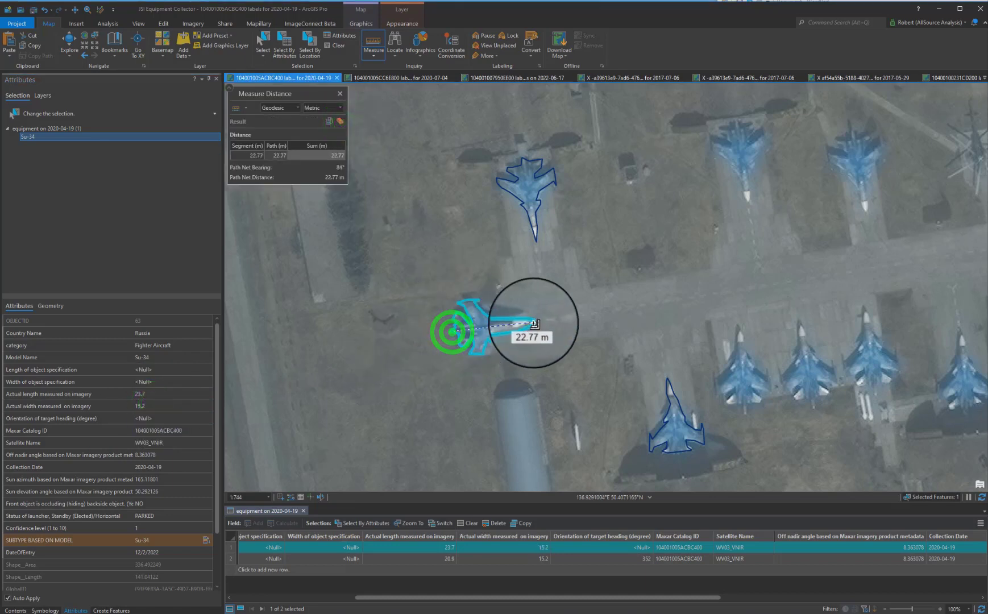
{"action": "left_click", "coordinate": [151, 418]}
{"action": "type", "text": "84"}
{"action": "key", "text": "Tab"}
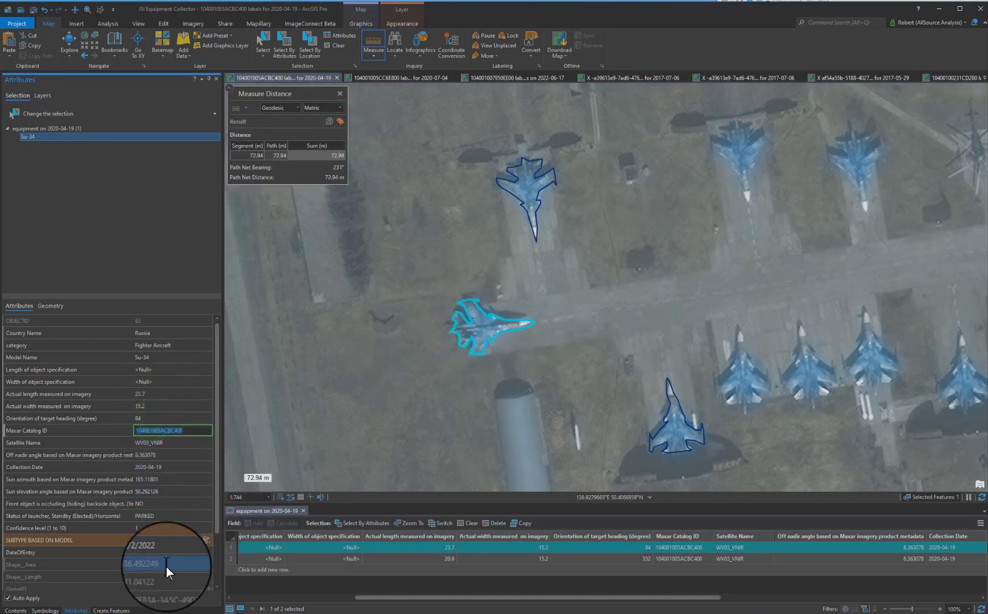
Save the attribute edits.
{"action": "scroll", "coordinate": [166, 567], "scroll_direction": "down", "scroll_amount": 2}
{"action": "scroll", "coordinate": [166, 563], "scroll_direction": "up", "scroll_amount": 2}
{"action": "key", "text": "Tab"}
{"action": "left_click", "coordinate": [162, 25]}
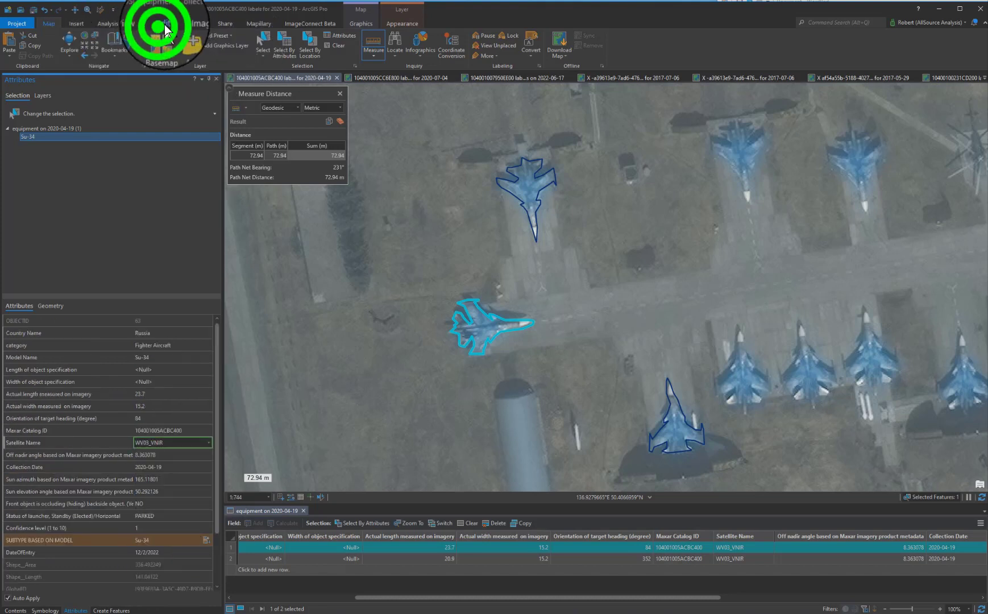
{"action": "left_click", "coordinate": [66, 43]}
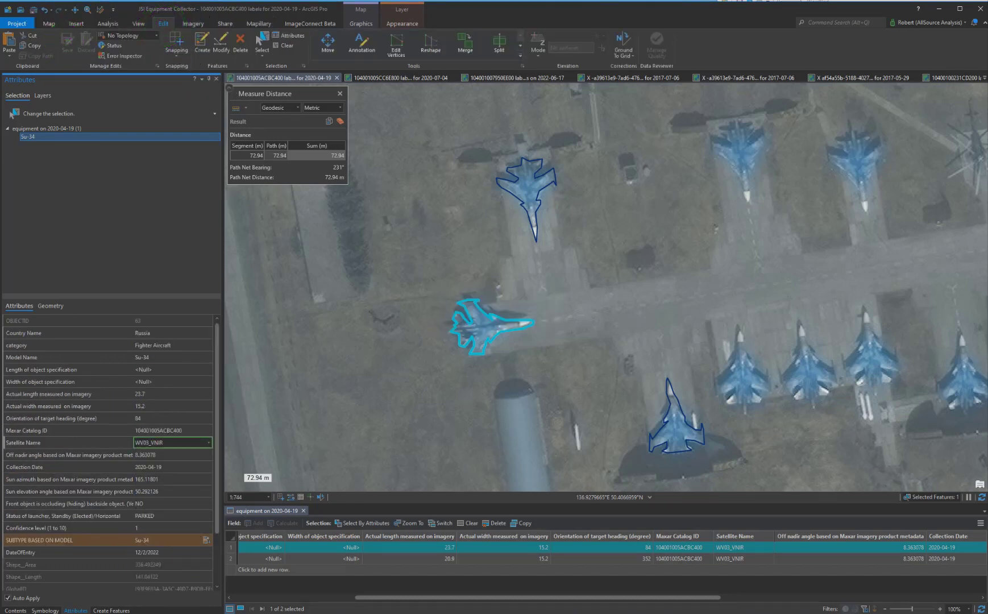